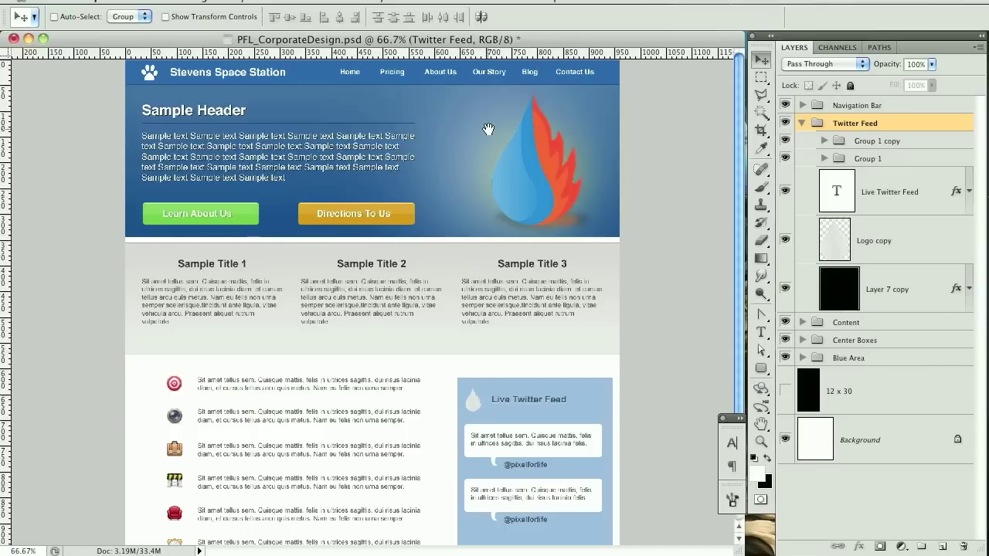
- Move the Live Twitter Feed heading and Logo copy layers slightly right within the blue box
scroll(488, 129, "down", 1)
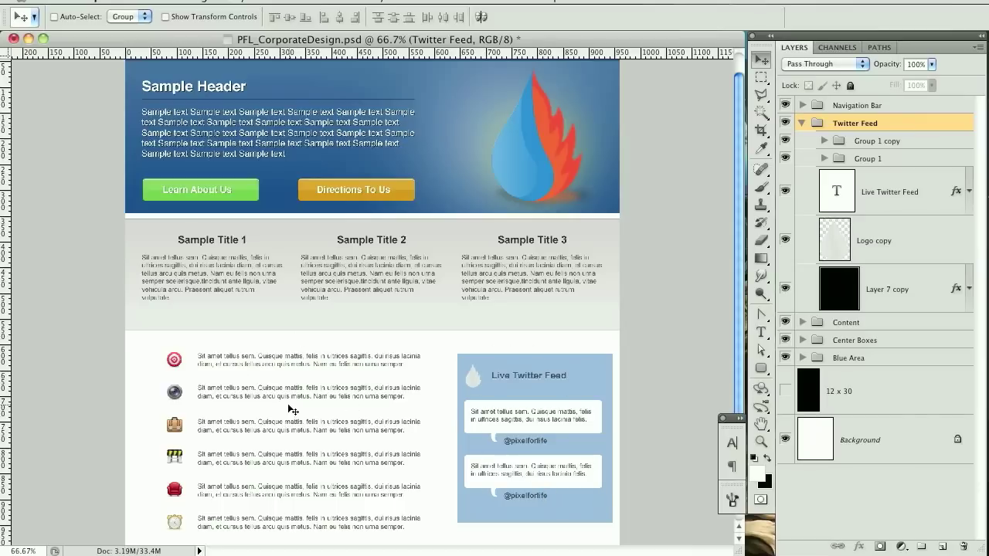
key("super+1")
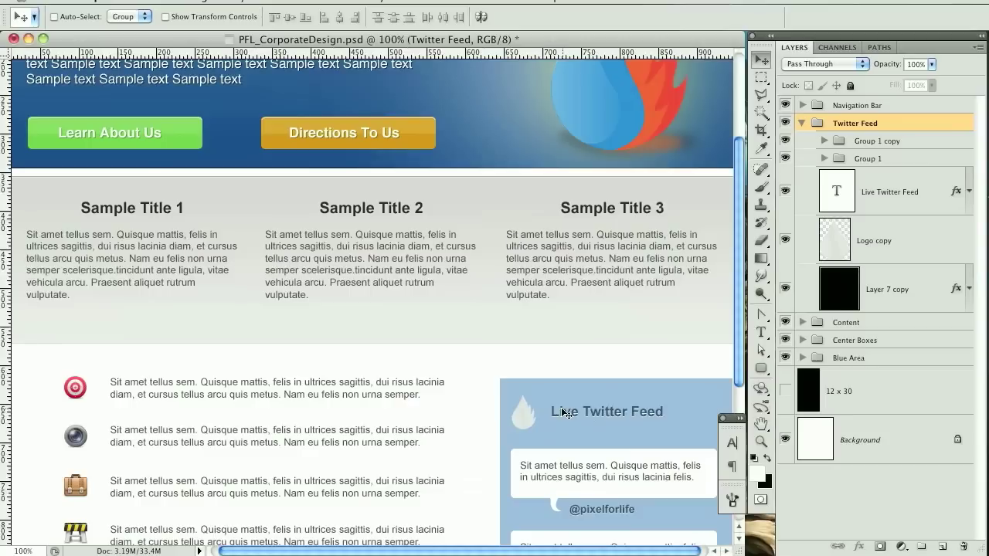
scroll(638, 426, "down", 5)
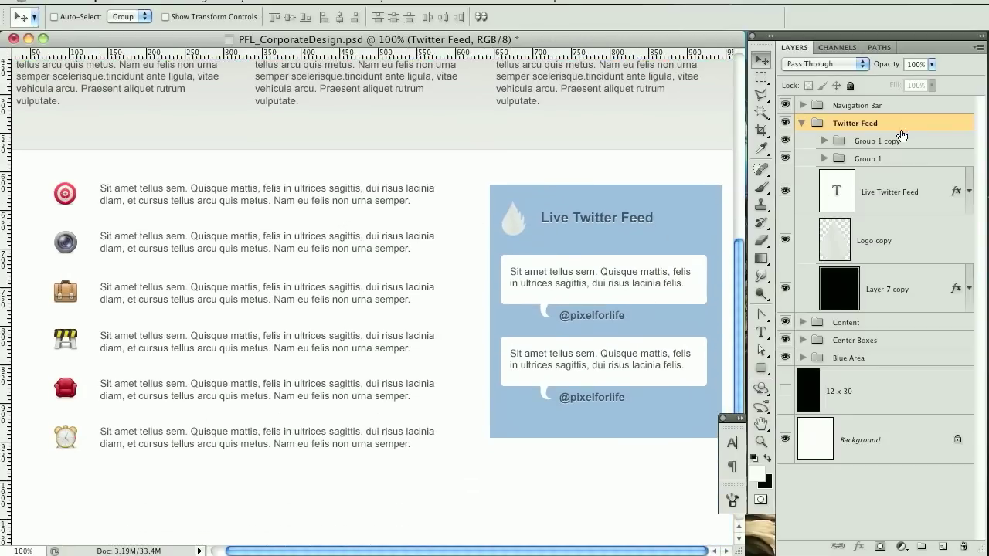
left_click(896, 194)
left_click(906, 255, "shift")
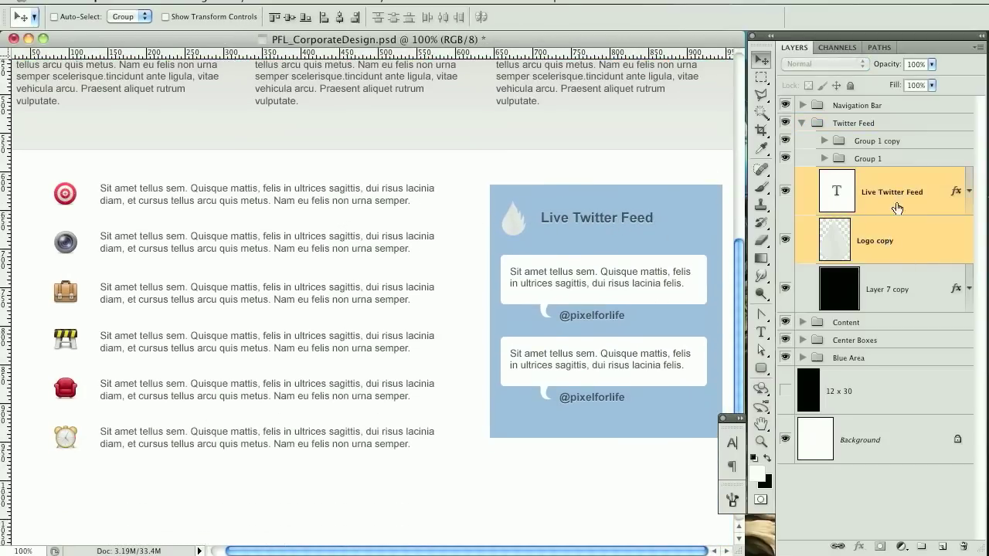
left_click_drag(572, 210, 607, 211)
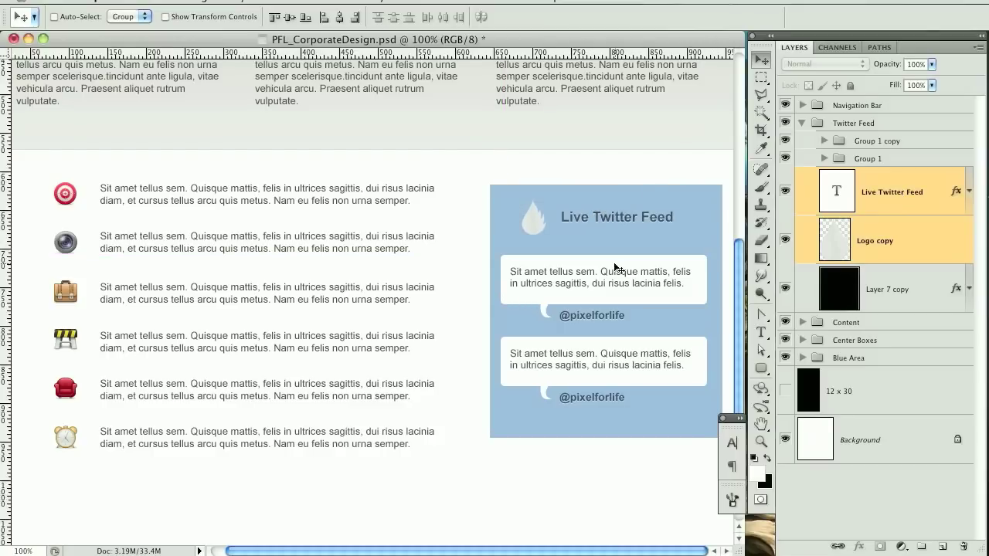
key("Right")
key("Right")
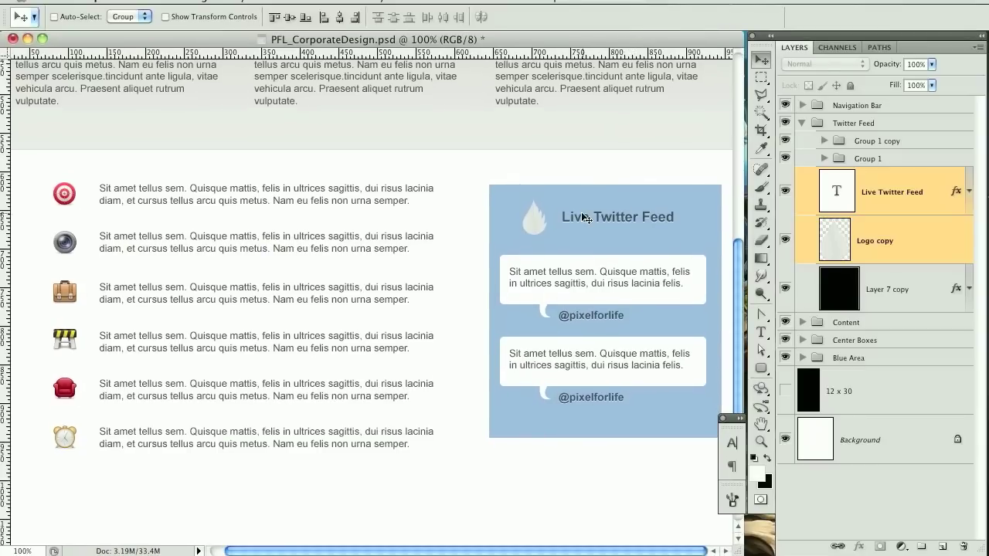
left_click_drag(585, 215, 592, 218)
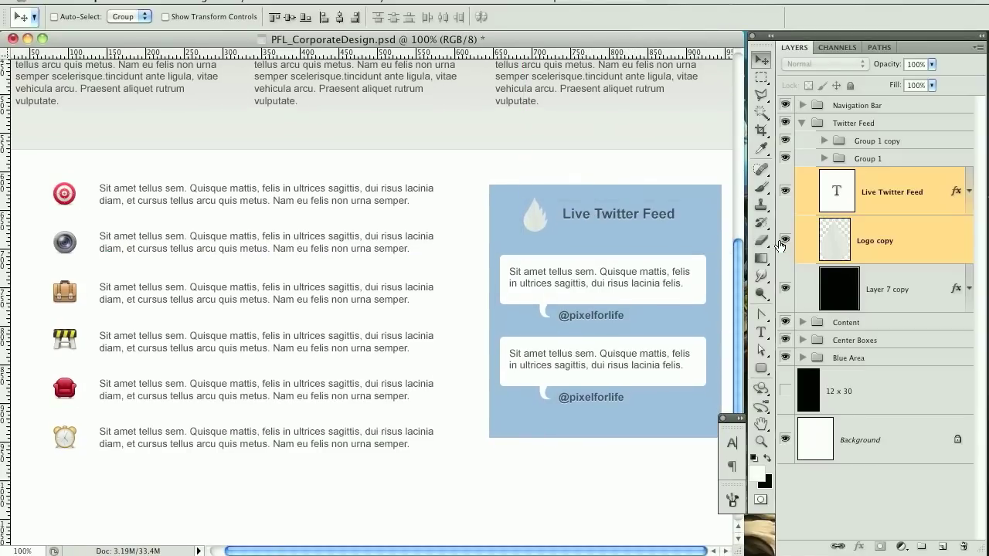
left_click(905, 293)
- Shrink the blue Twitter box to about 92% height so it fits snugly below the second tweet
key("ctrl+t")
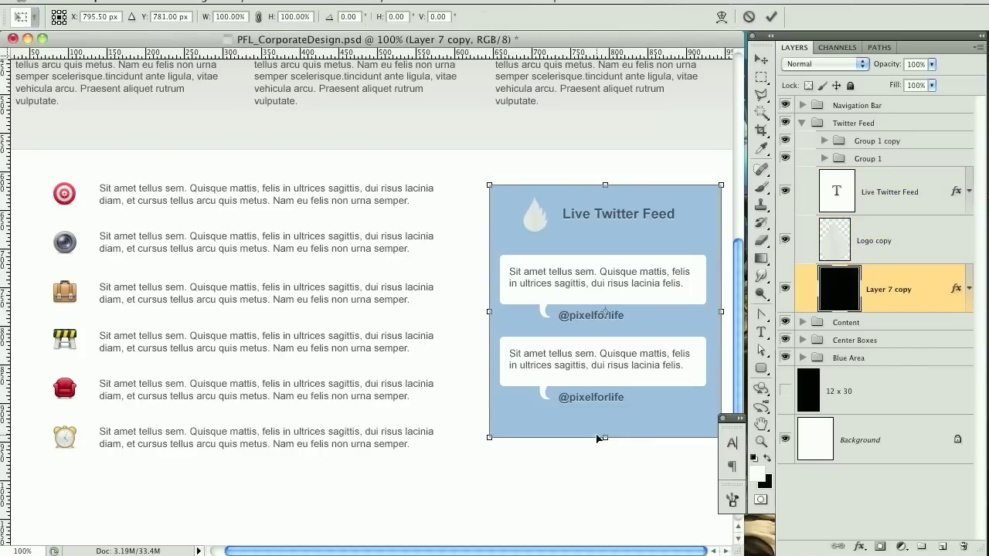
left_click_drag(627, 445, 614, 421)
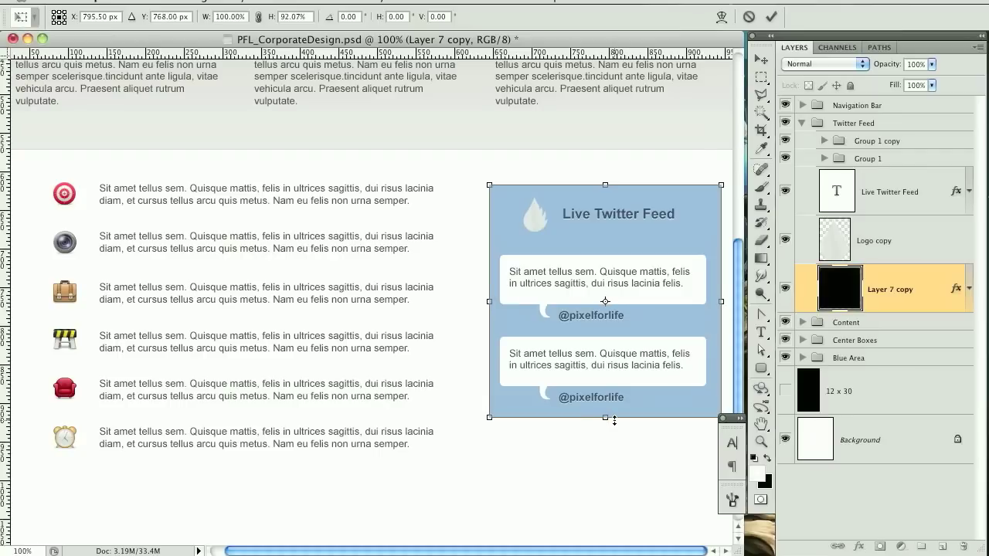
key("Return")
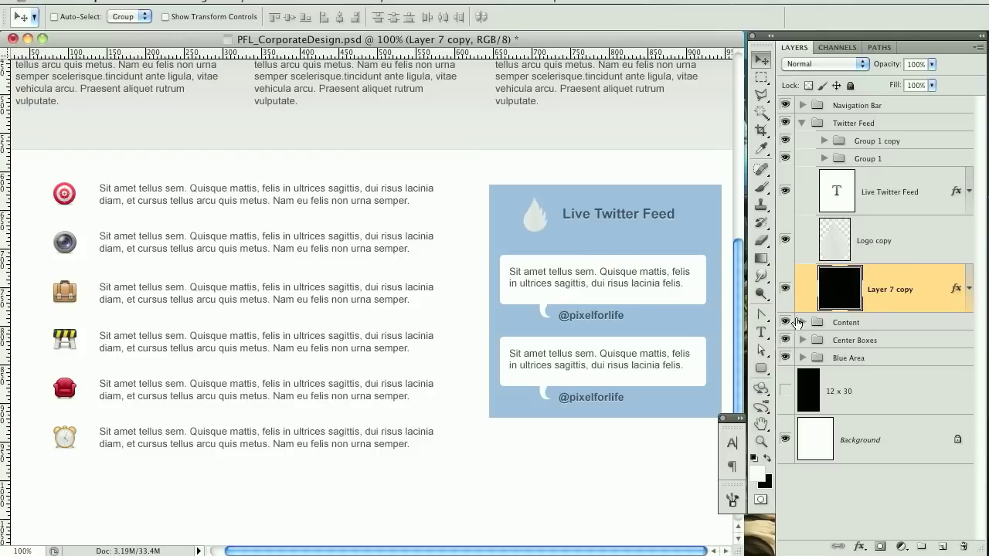
- Delete the alarm-clock icon and text layers from the Content group and shift the remaining list down
left_click(802, 128)
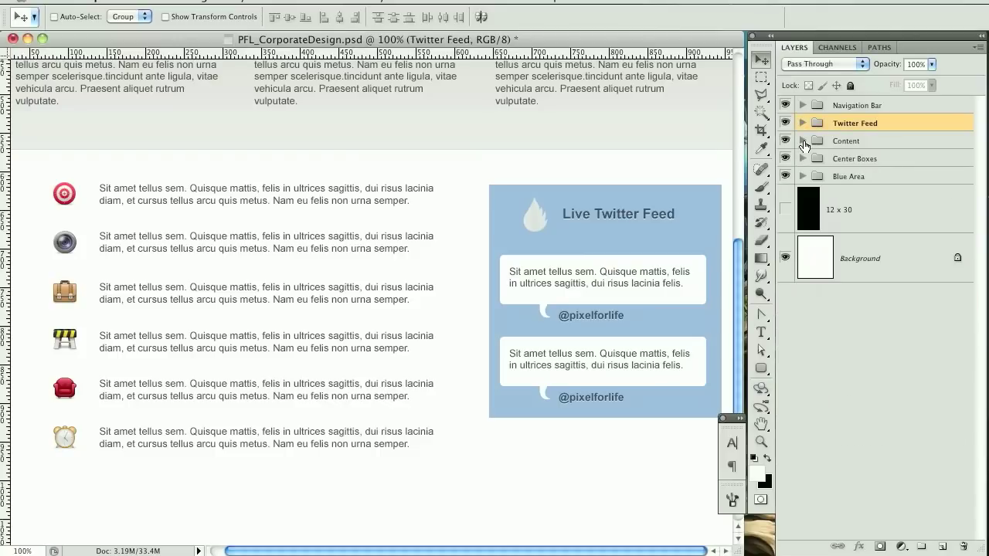
left_click(802, 141)
left_click(912, 193)
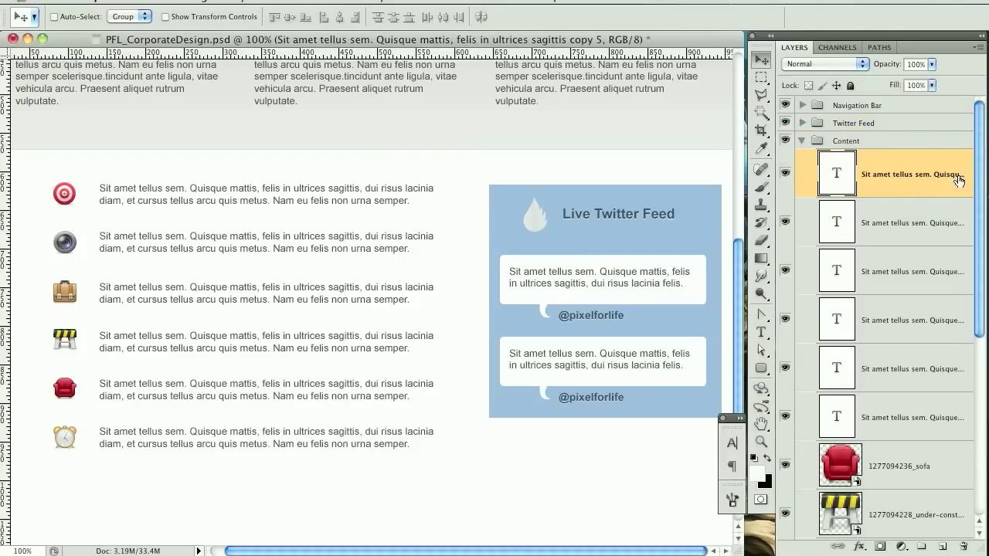
left_click(786, 175)
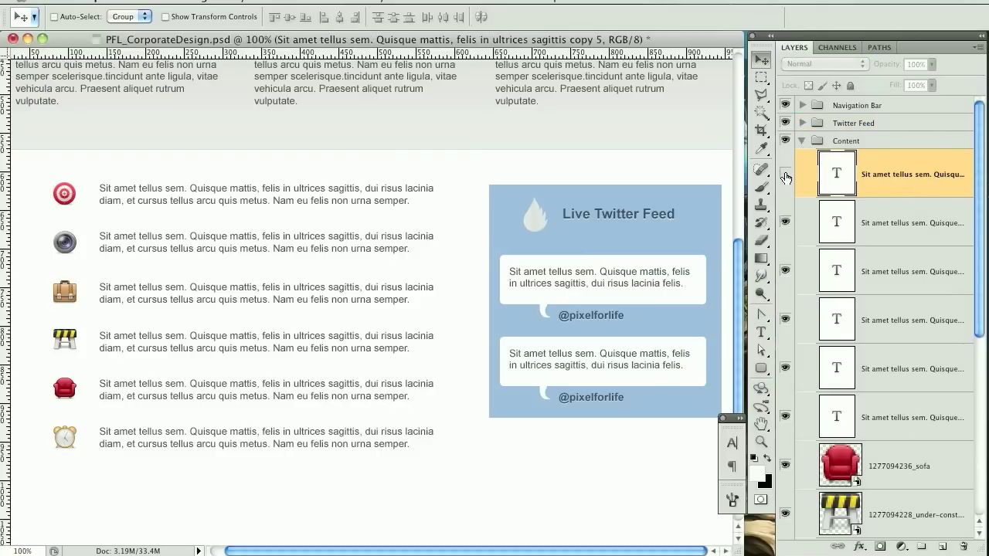
left_click(786, 174)
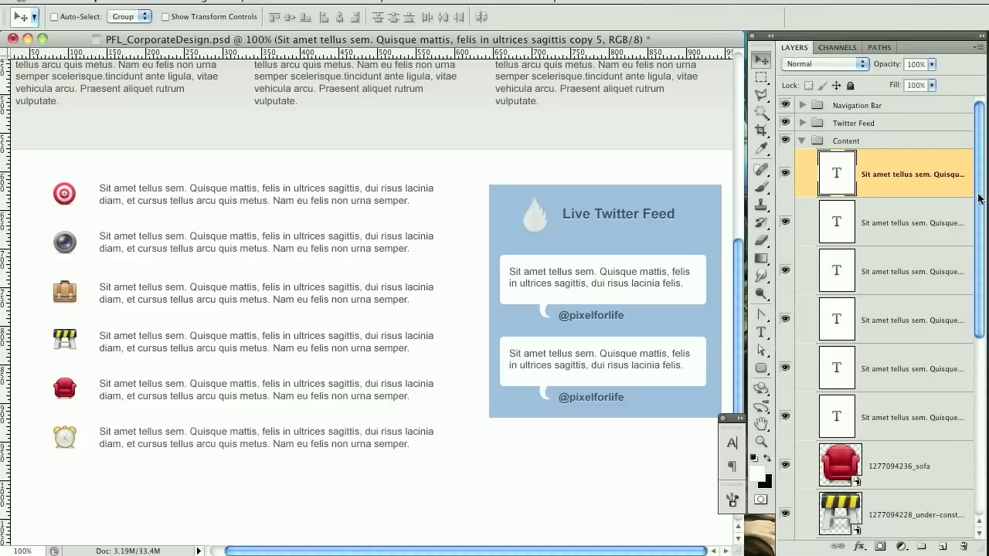
left_click_drag(978, 199, 978, 372)
left_click_drag(904, 392, 959, 547)
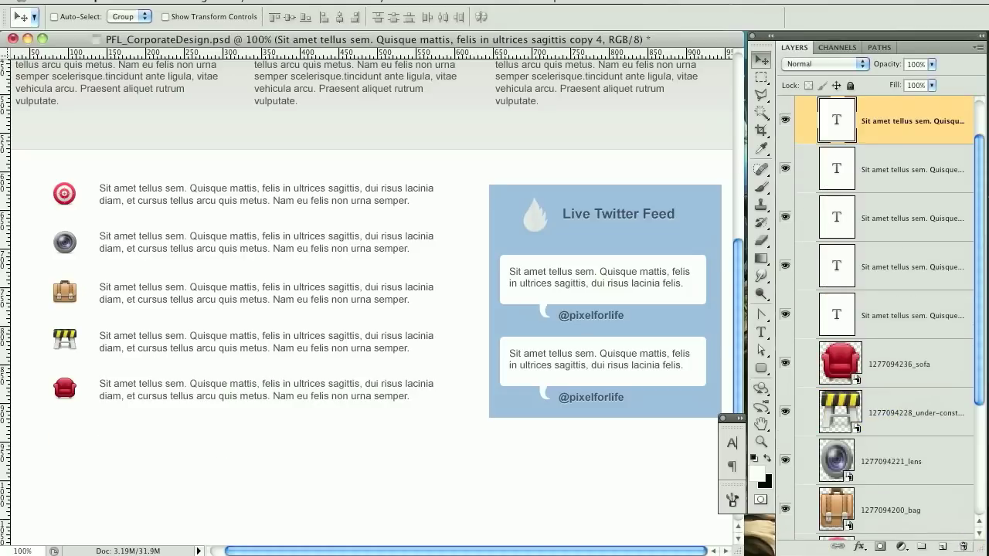
left_click_drag(979, 239, 969, 136)
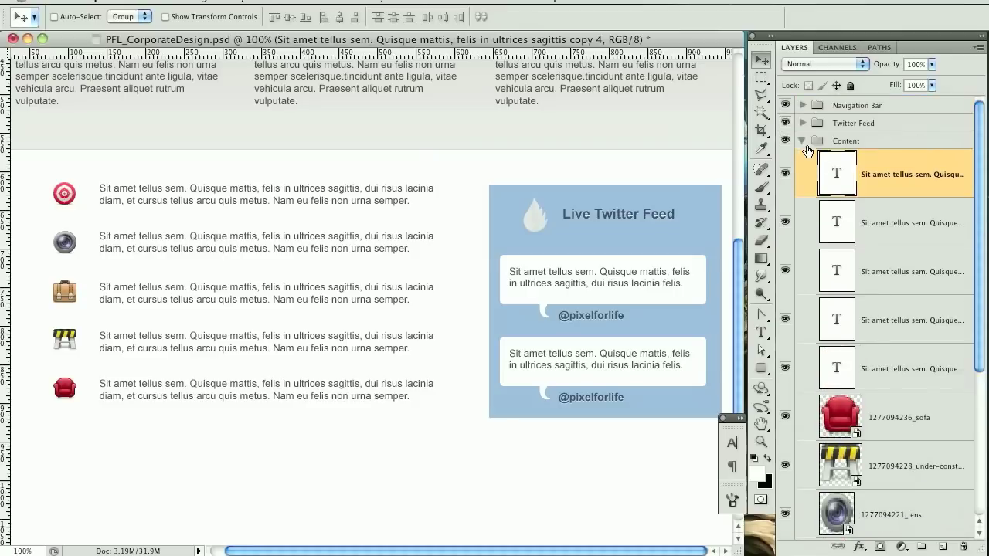
left_click(804, 142)
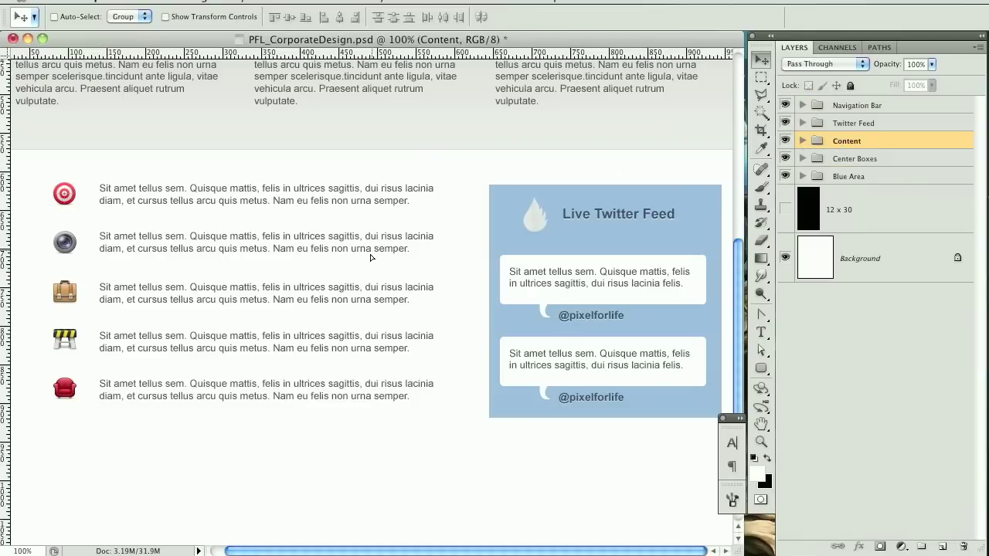
left_click_drag(371, 257, 374, 265)
- Nudge the icon list up, then move it together with the Twitter Feed group up and left
key("Up")
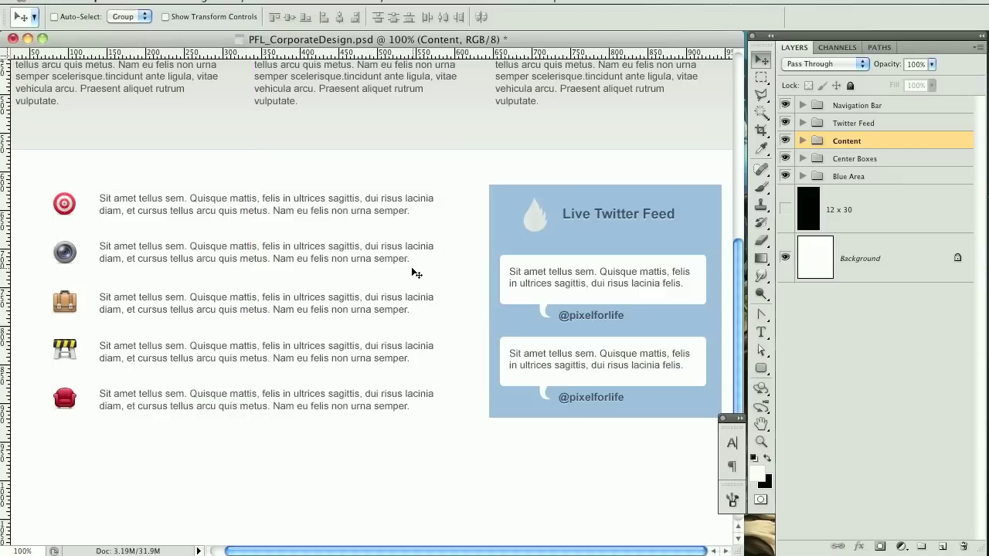
key("Up")
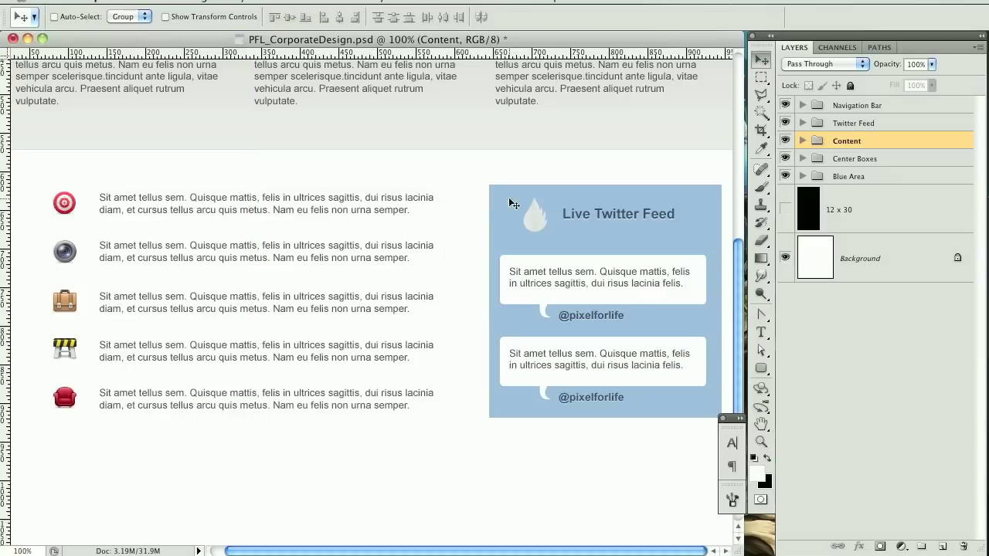
left_click(858, 122, "shift")
key("Up")
key("Up")
key("Up")
key("Up")
key("Up")
key("Up")
key("Up")
key("Up")
key("Left")
key("Left")
key("Left")
key("Left")
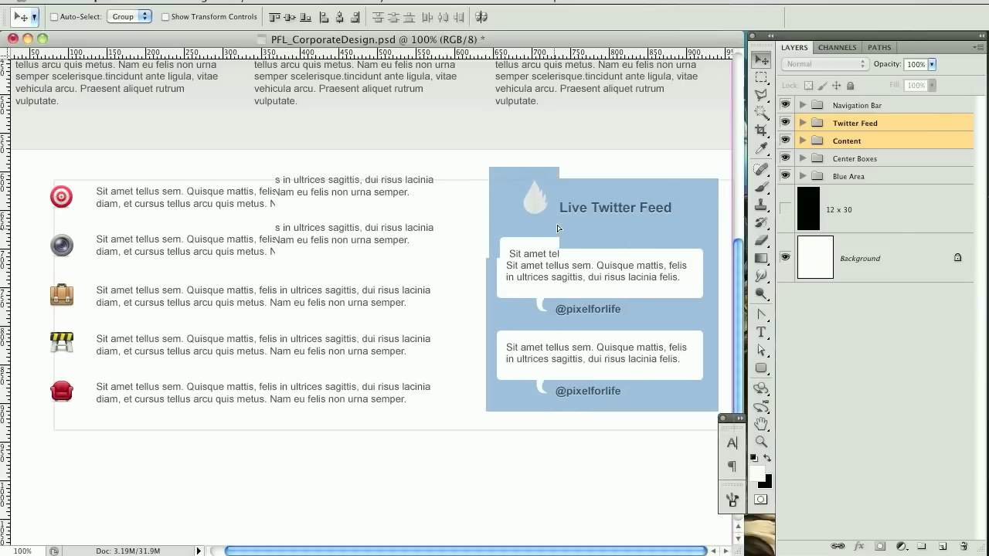
left_click_drag(563, 222, 564, 211)
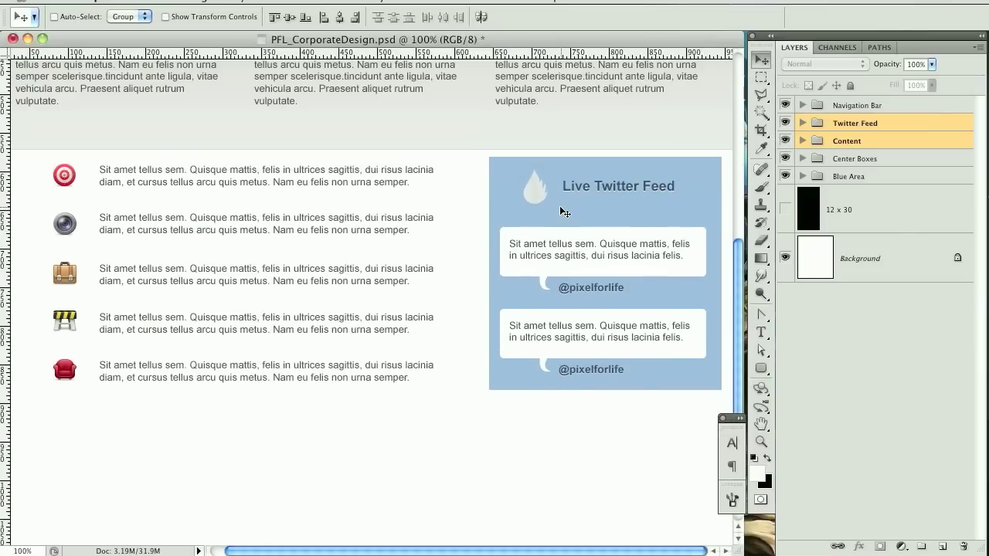
key("Down")
key("Down")
key("Down")
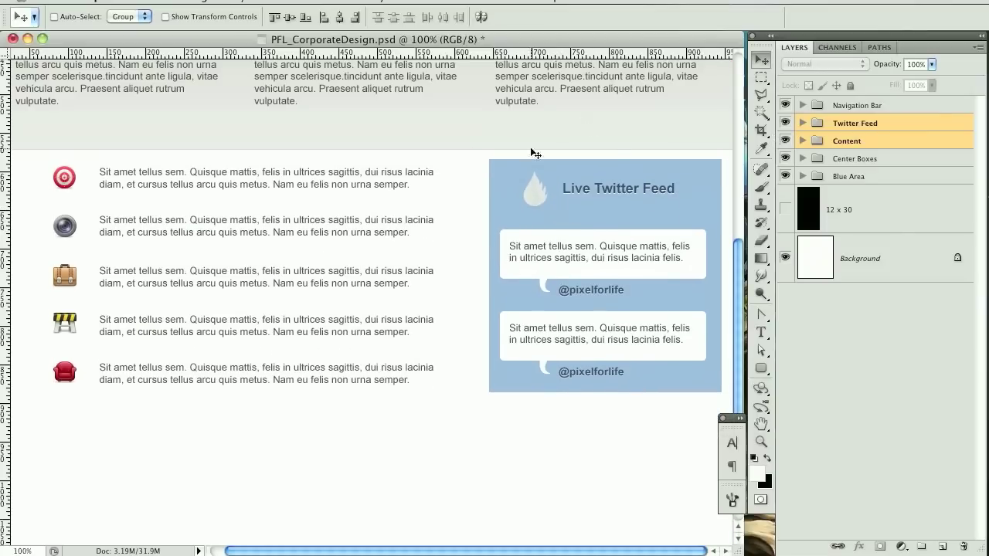
- With the full layout visible, fine-tune both groups slightly left and down, then return to 100%
key("super+minus")
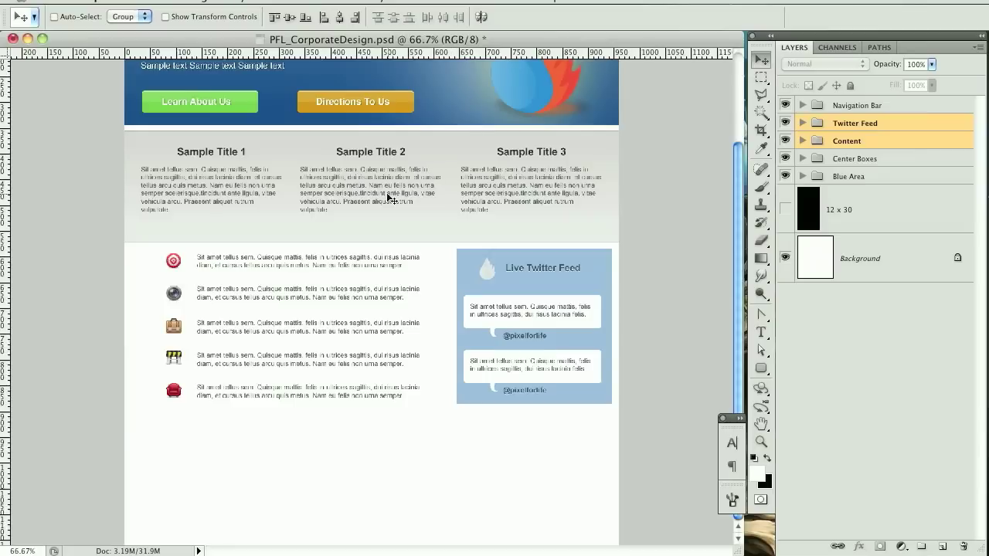
left_click_drag(366, 298, 357, 300)
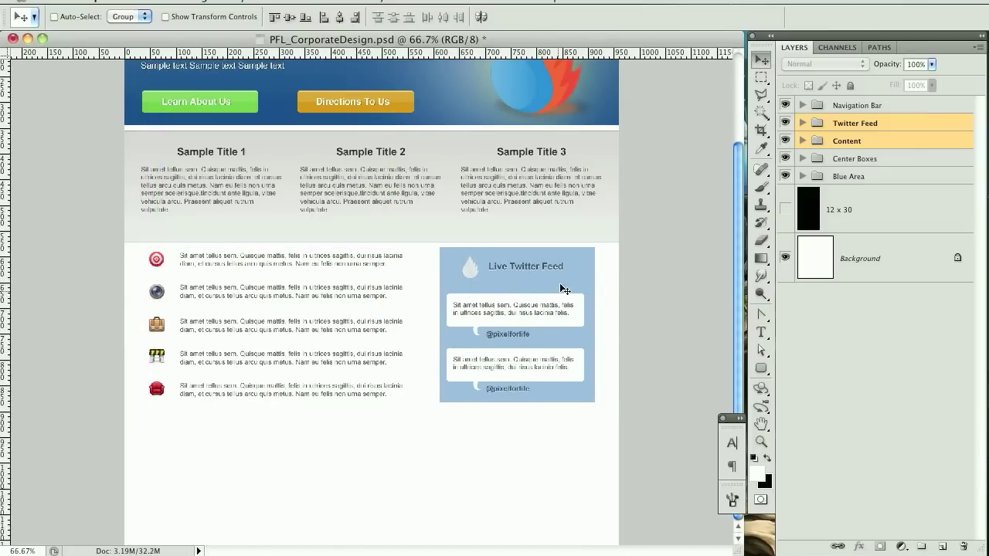
key("Right")
key("Down")
key("Down")
key("Down")
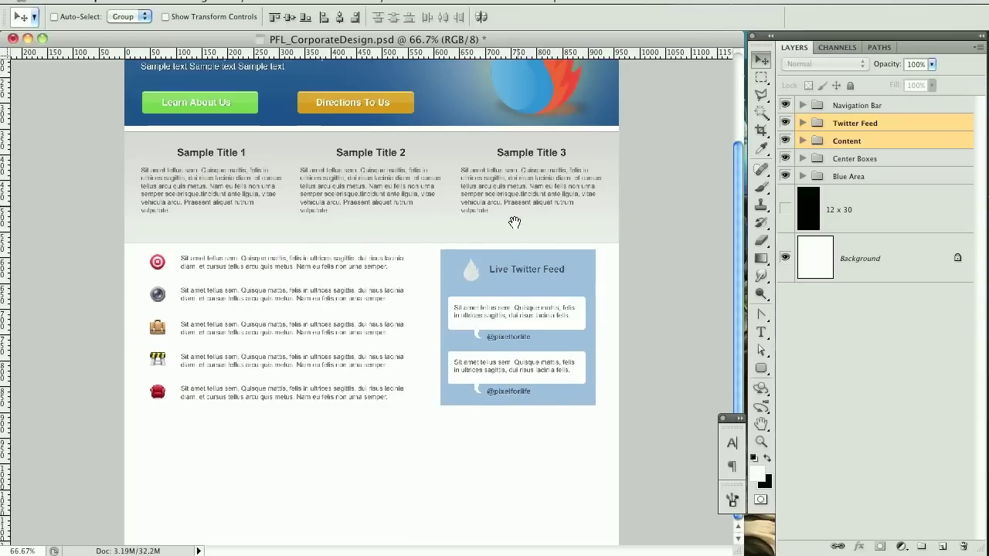
left_click_drag(512, 221, 501, 147)
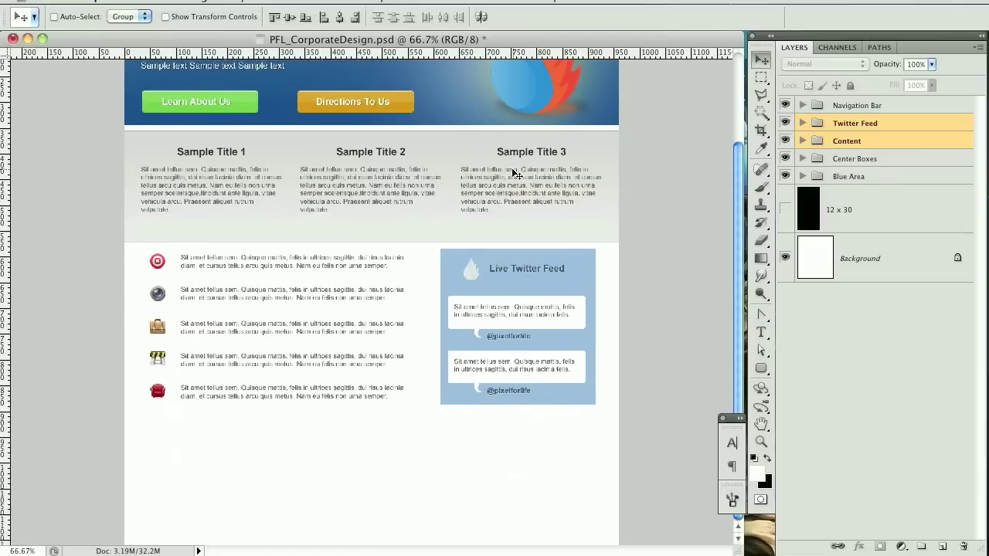
key("super+plus")
- Fill the Directions To Us button shape with red #e74224 sampled from the header logo's flame
scroll(401, 180, "up", 5)
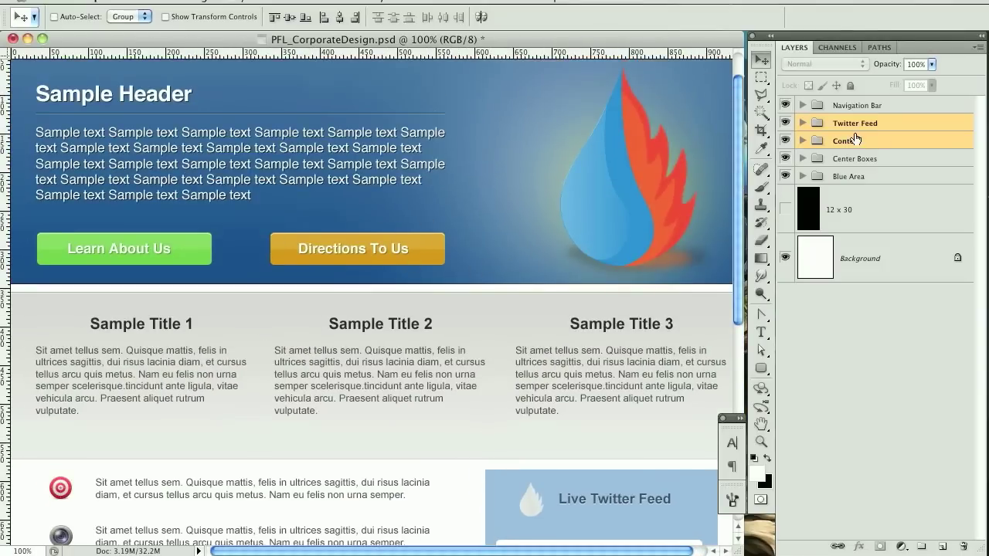
left_click(802, 177)
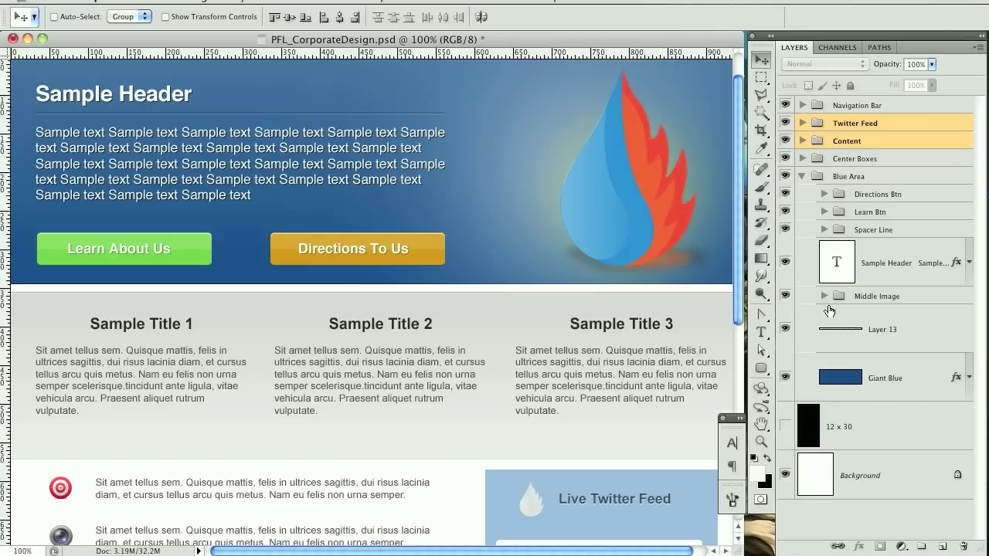
left_click(824, 194)
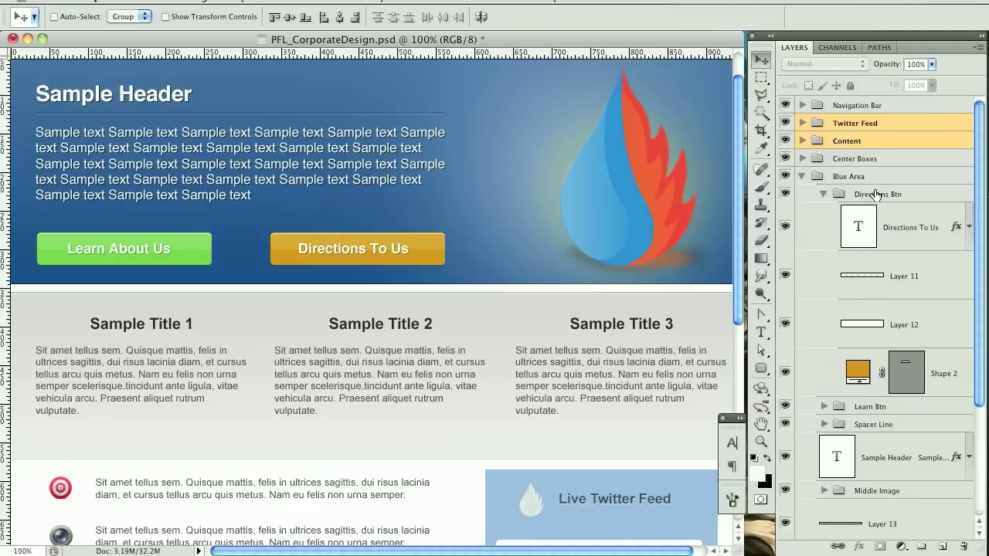
double_click(858, 370)
left_click_drag(533, 404, 284, 270)
left_click(661, 141)
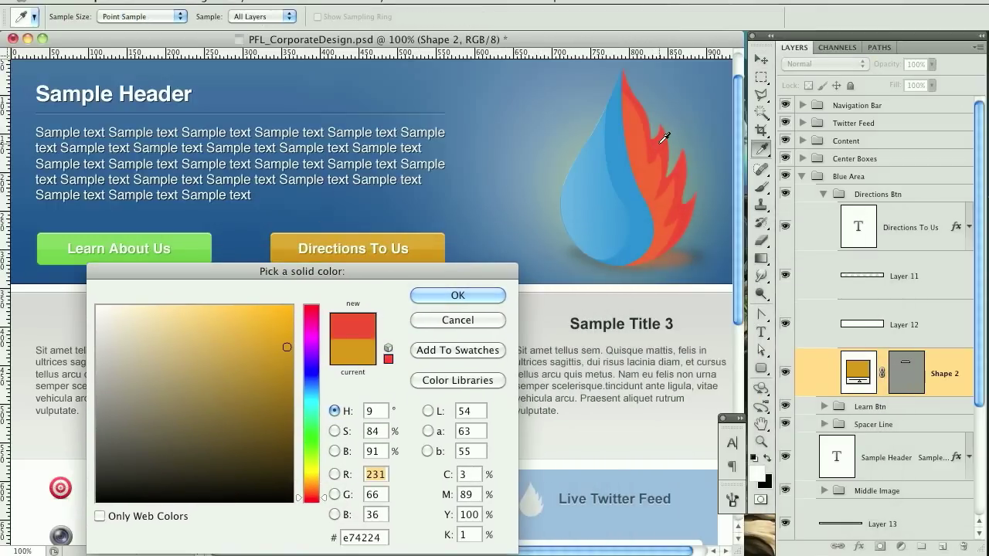
left_click(457, 295)
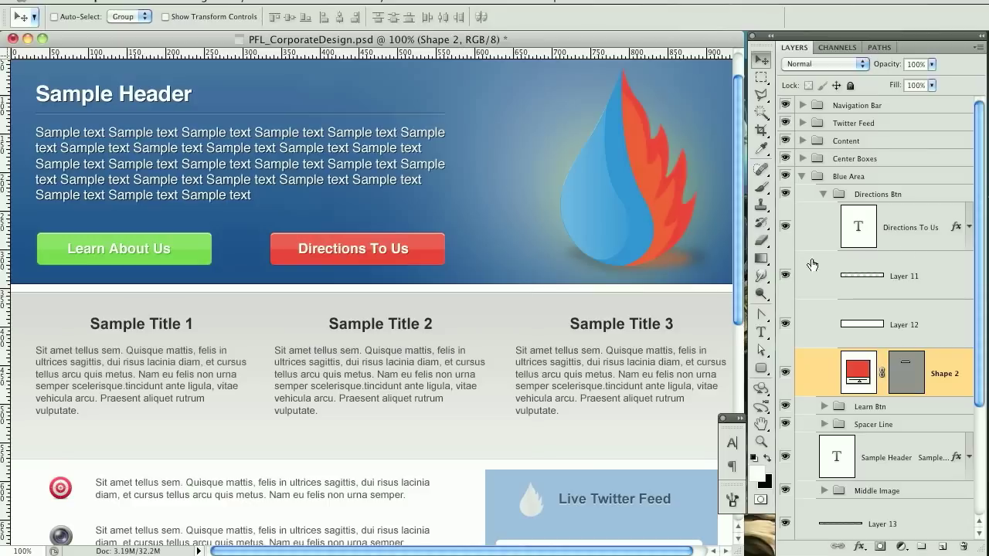
left_click(919, 241)
- Check the Learn About Us label's text colour, leaving it unchanged
left_click(761, 332)
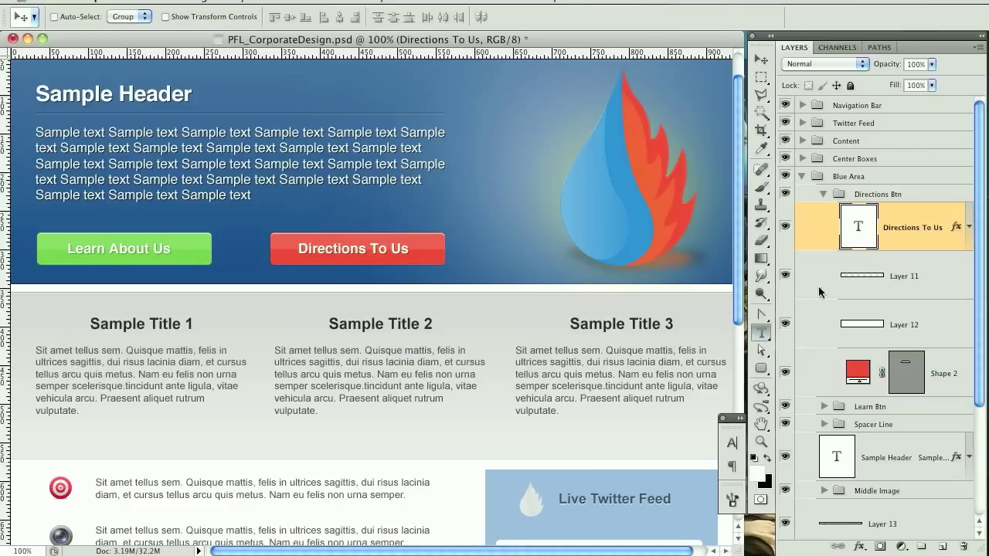
left_click(504, 16)
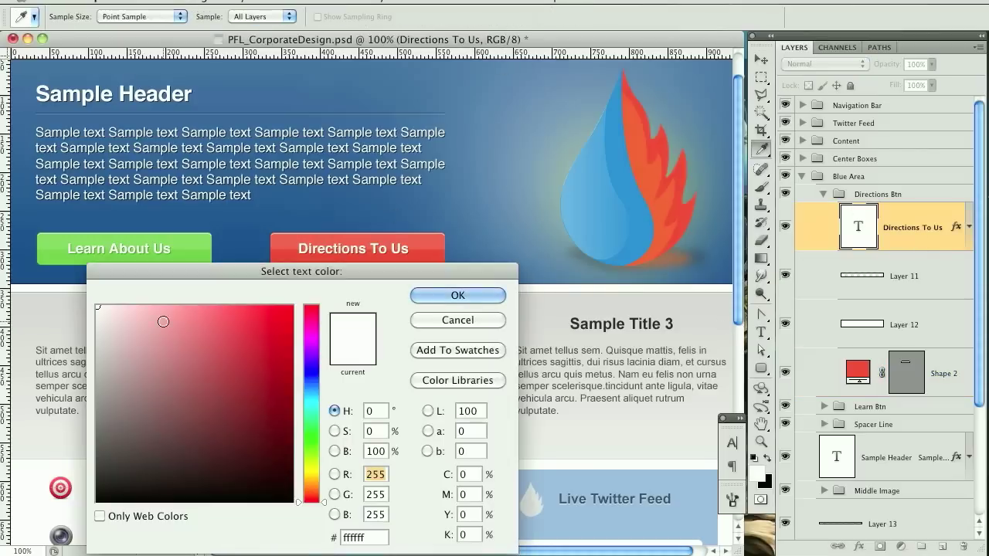
left_click(459, 321)
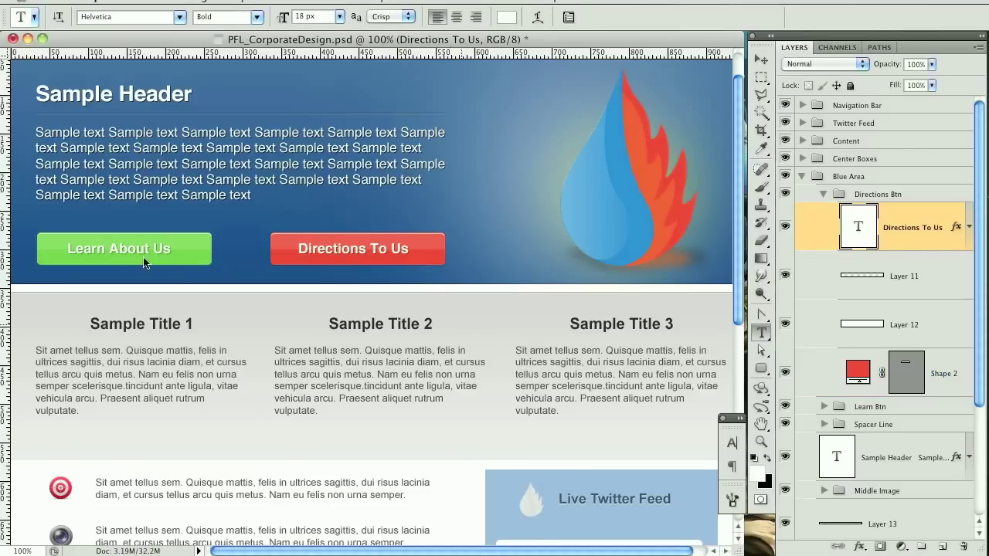
left_click(141, 248)
key("ctrl+a")
left_click(507, 17)
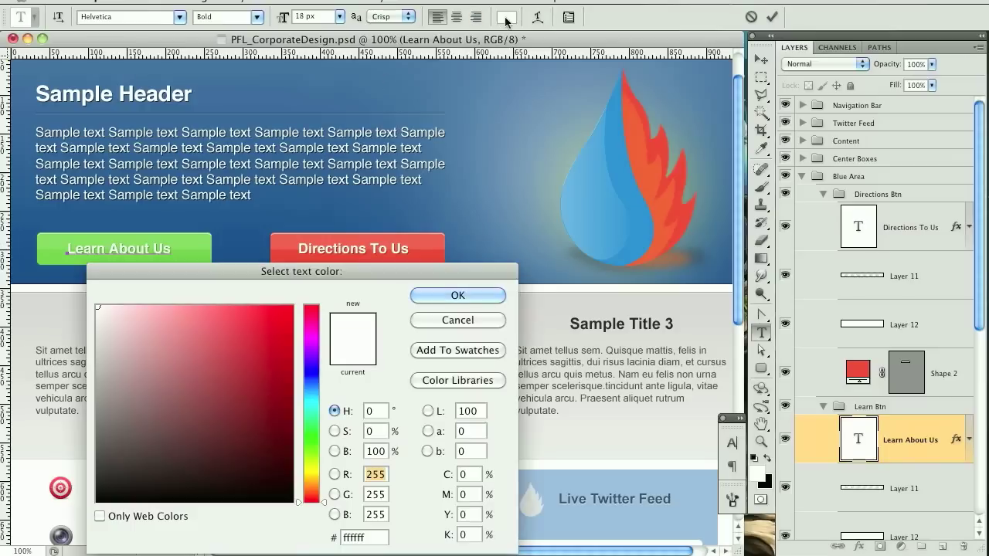
key("Return")
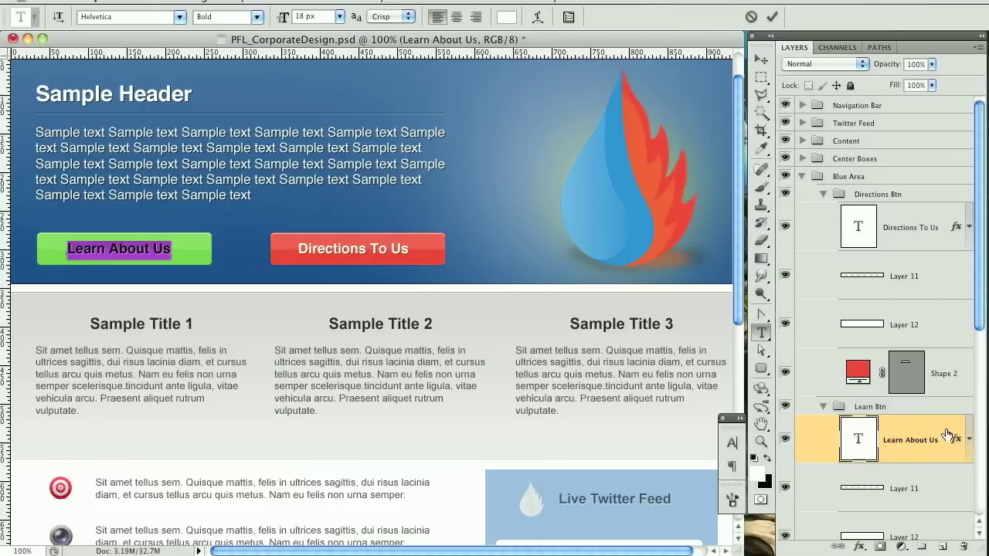
key("ctrl+h")
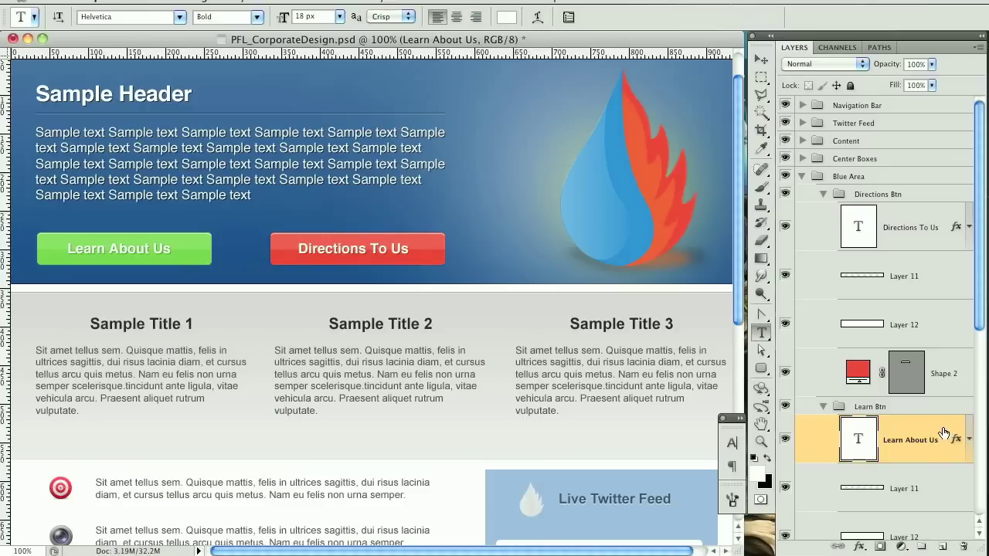
- Set the Learn About Us label's Color Overlay to pure white #ffffff
double_click(955, 441)
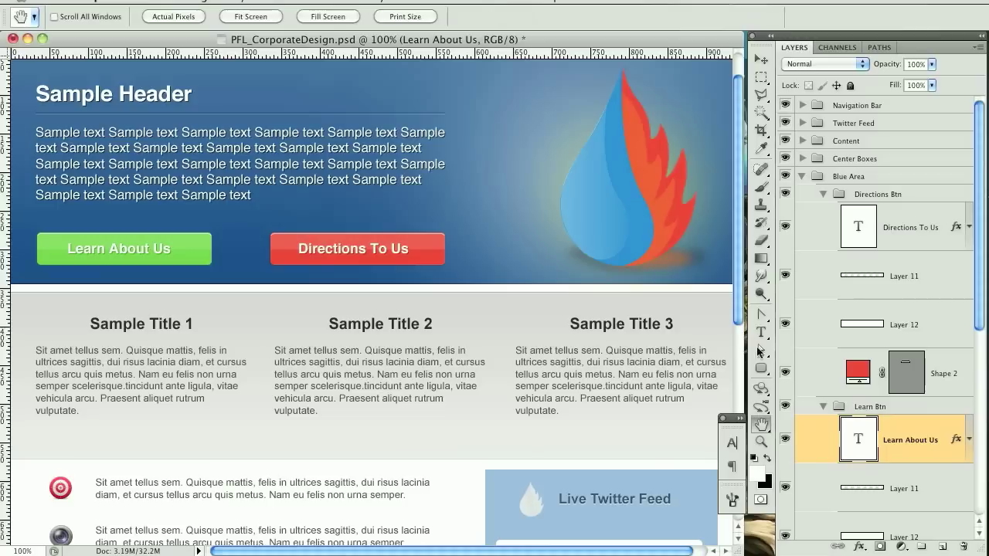
key("Return")
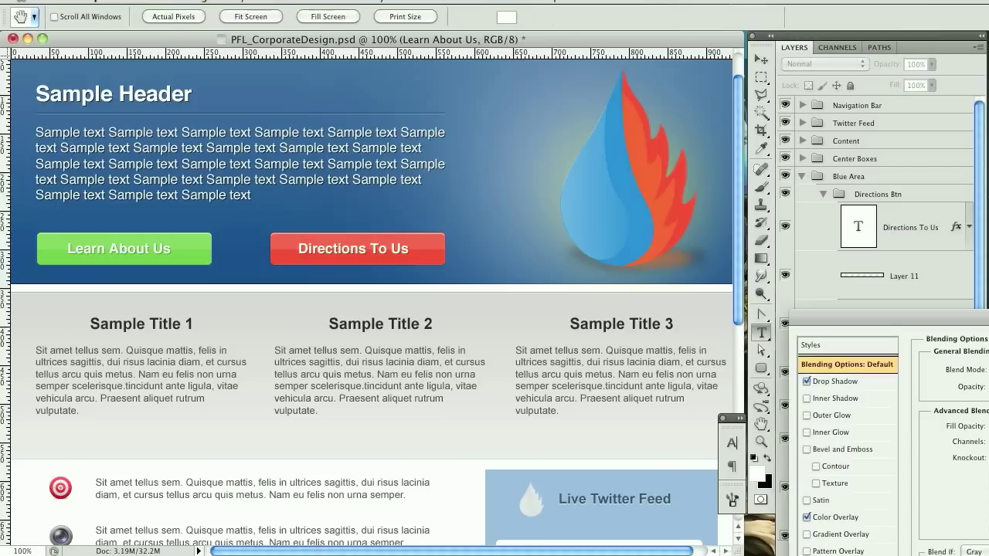
double_click(961, 429)
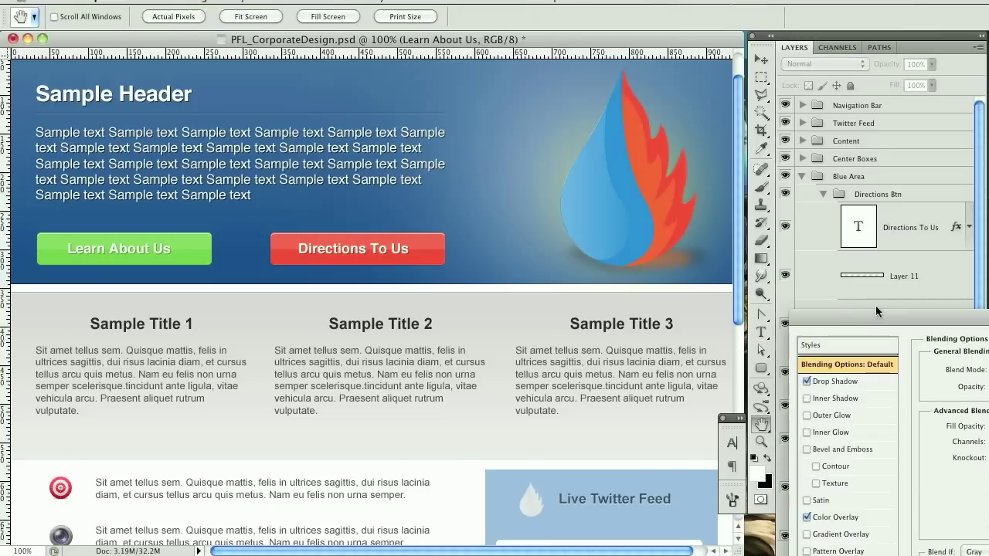
left_click(573, 316)
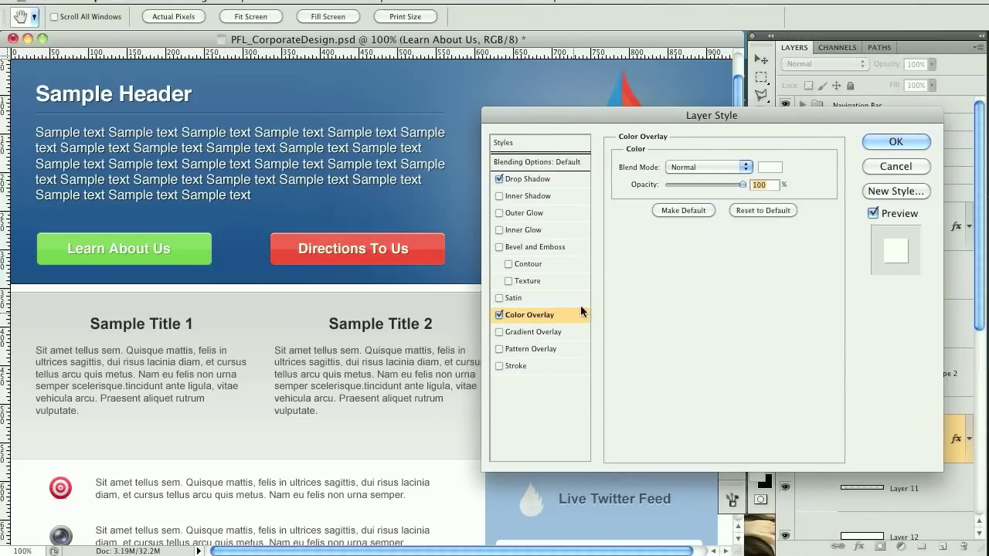
left_click(764, 169)
left_click(96, 302)
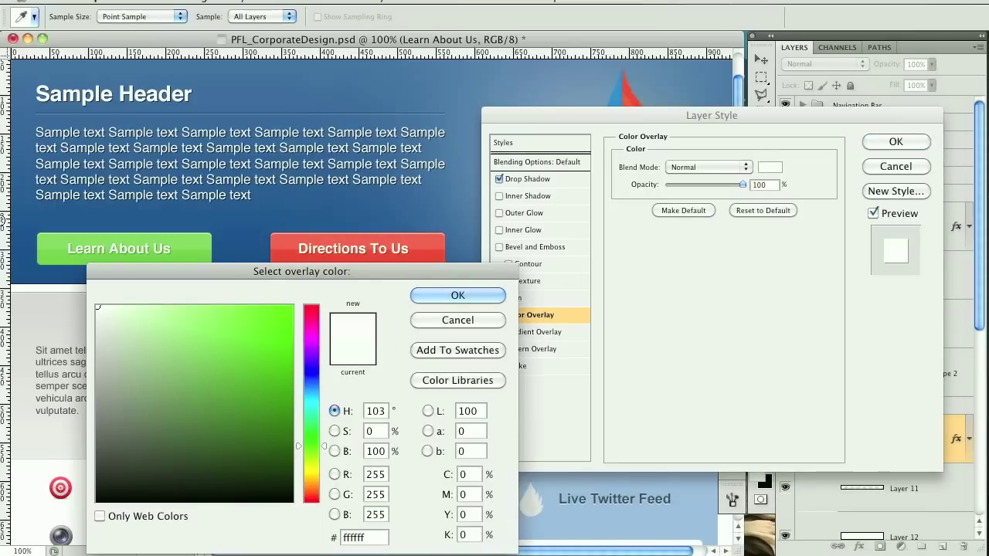
left_click(455, 289)
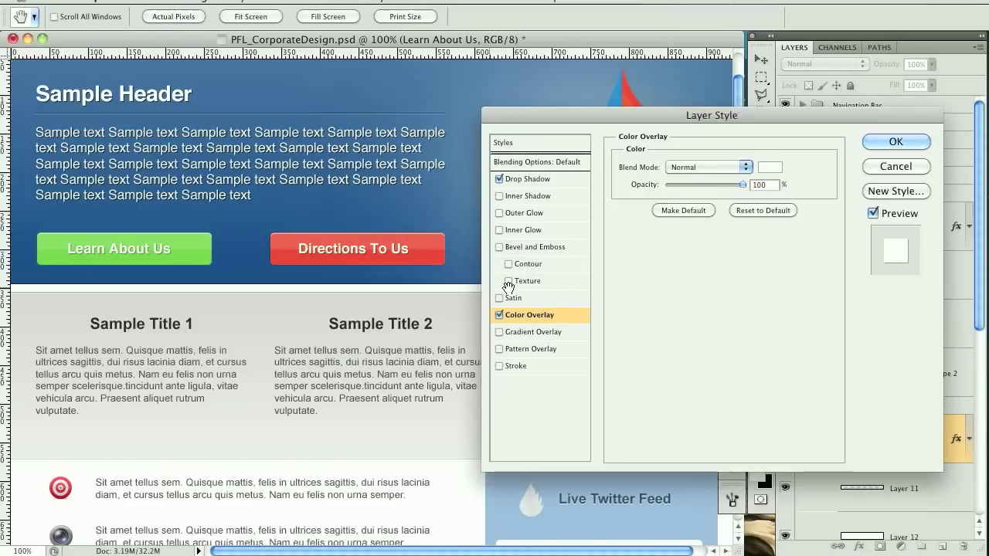
left_click(890, 142)
left_click(824, 406)
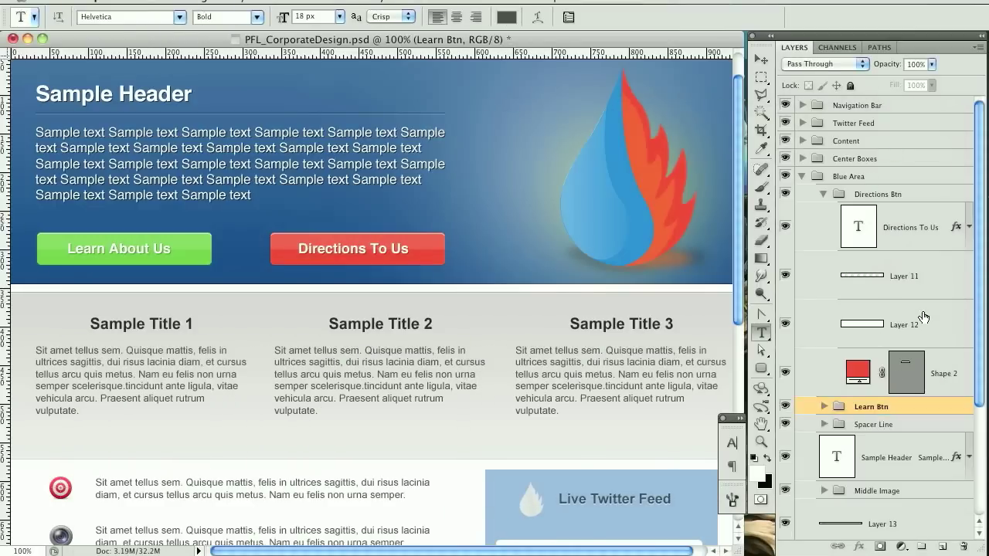
- Set the Directions To Us label's Color Overlay to white #ffffff and collapse the Blue Area group
left_click(937, 236)
double_click(936, 236)
left_click(541, 314)
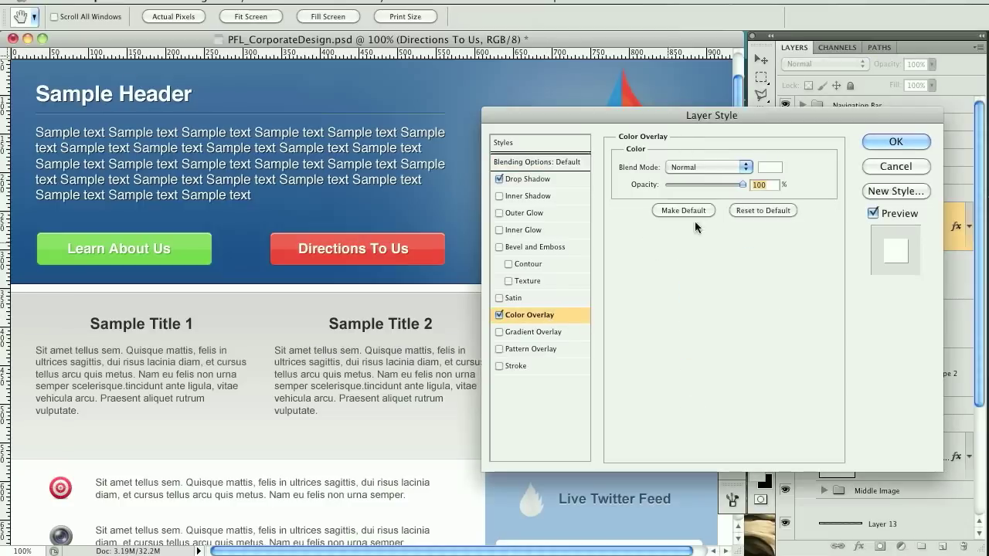
left_click(771, 167)
left_click(96, 305)
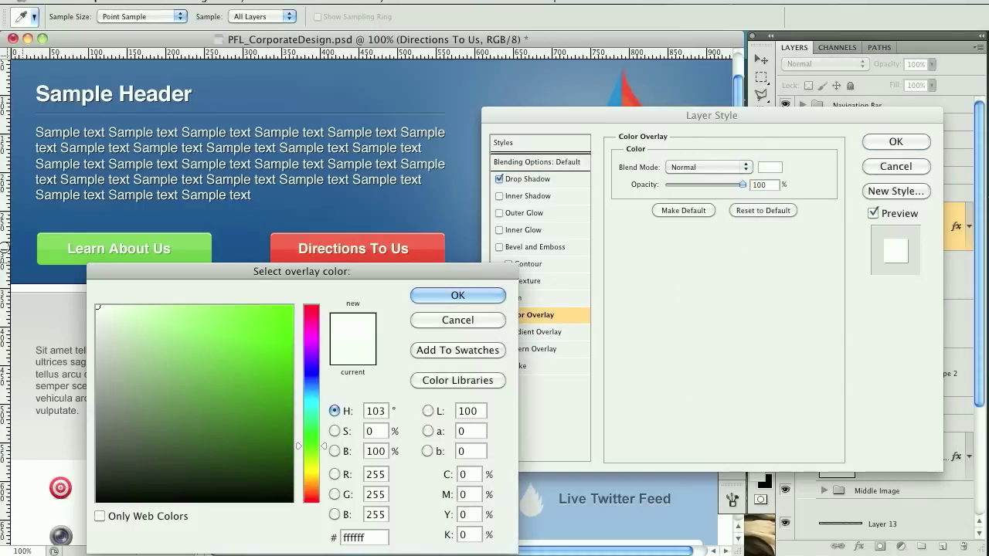
left_click(448, 296)
left_click(894, 141)
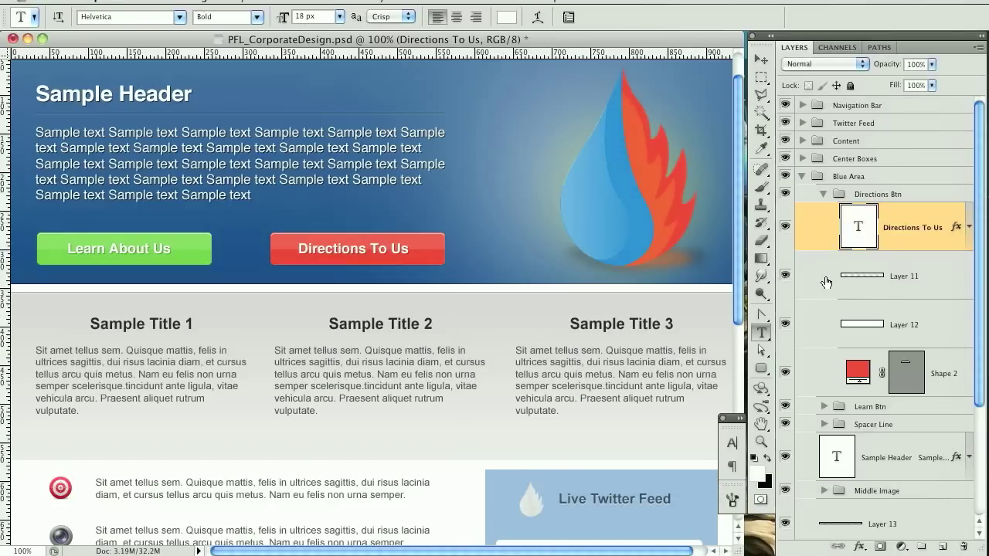
left_click(824, 195)
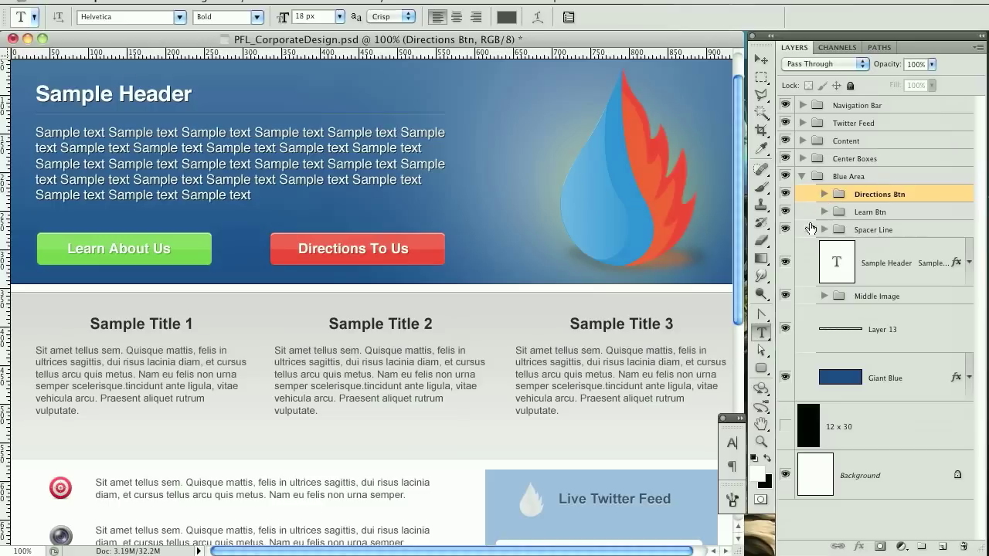
left_click(802, 176)
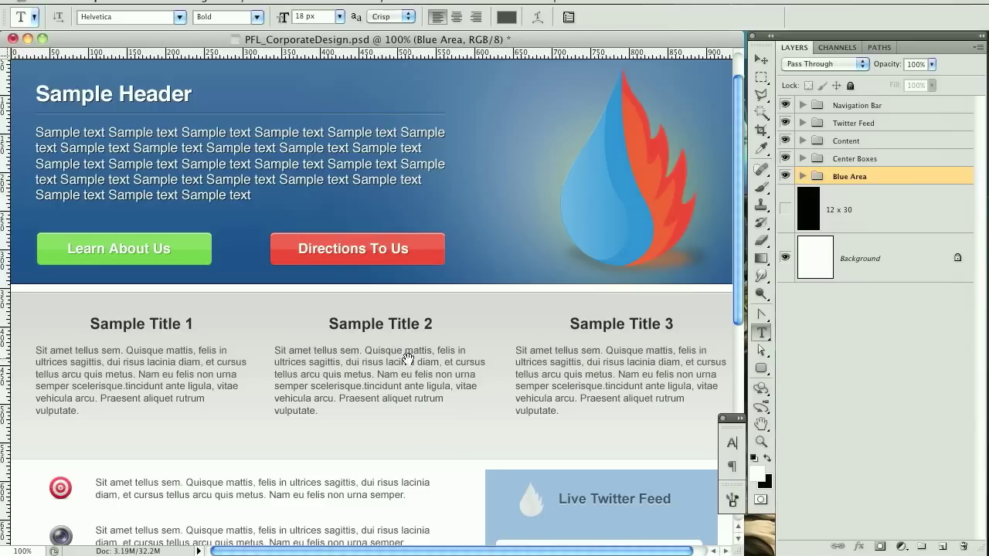
left_click_drag(408, 358, 408, 321)
- Color the Sample Title 1 heading dark grey 3b3b3b
left_click(102, 259)
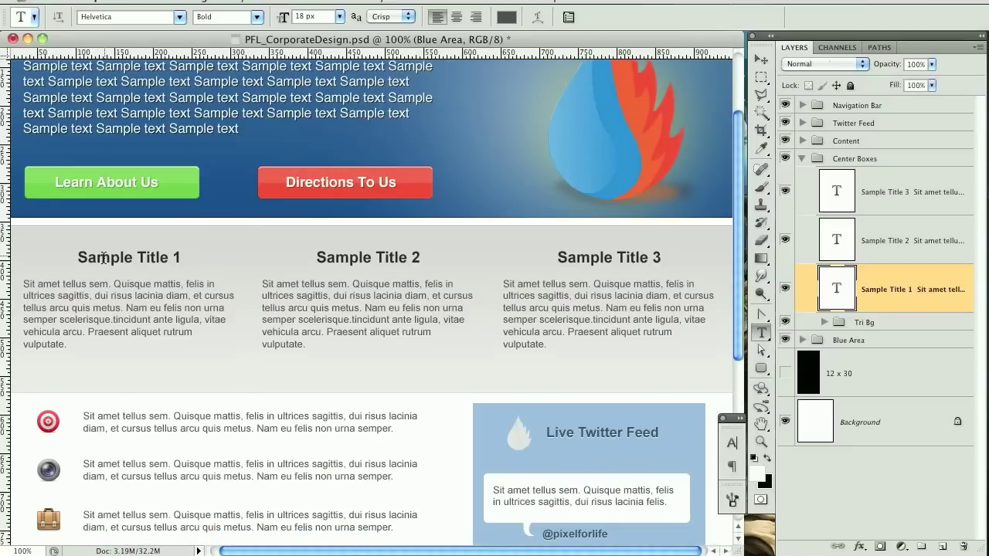
left_click_drag(185, 259, 65, 249)
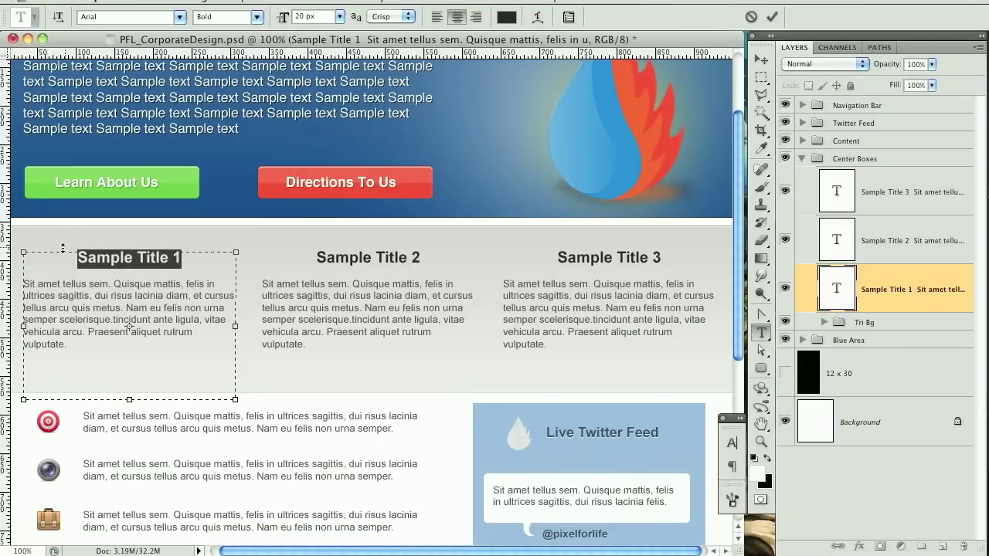
left_click(506, 17)
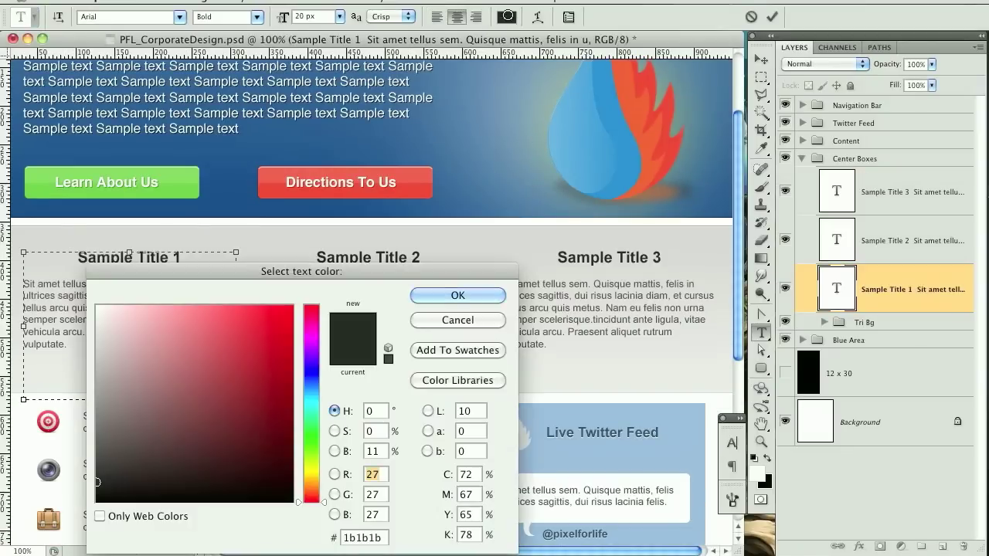
left_click(95, 446)
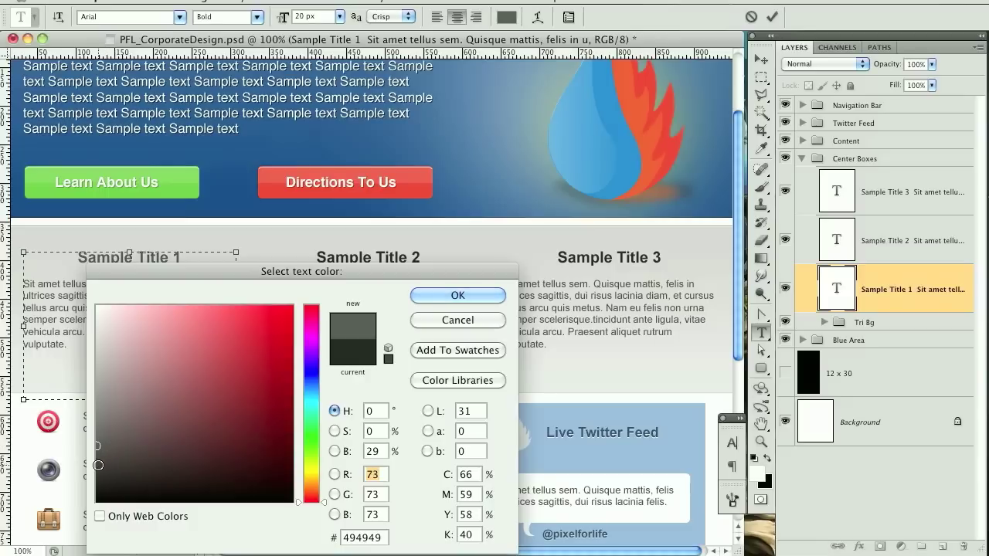
left_click(95, 463)
left_click(97, 462)
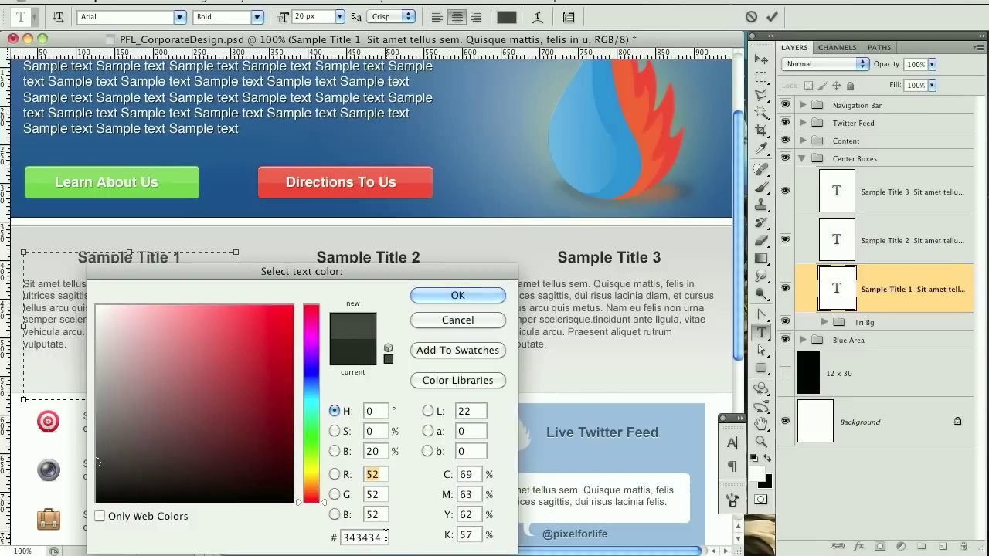
left_click(96, 457)
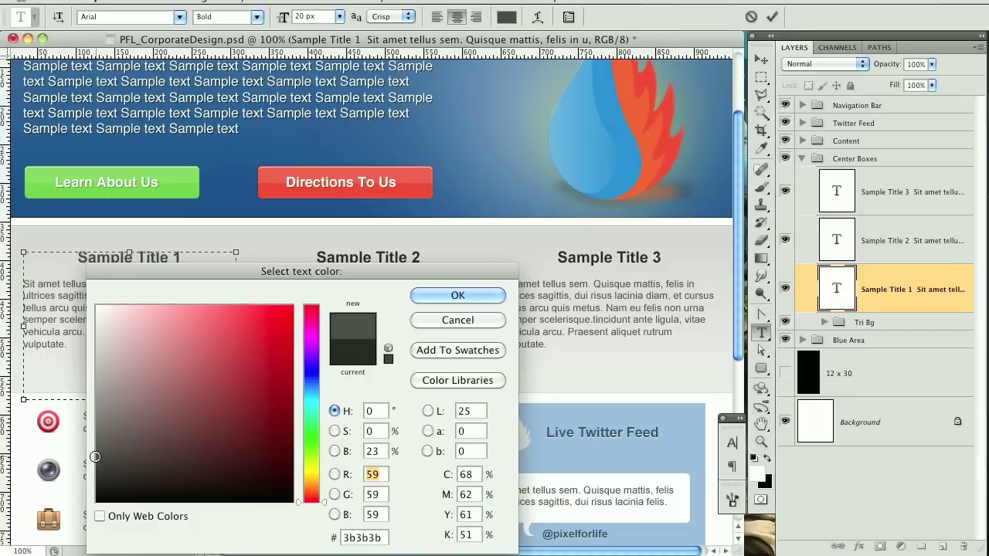
double_click(378, 538)
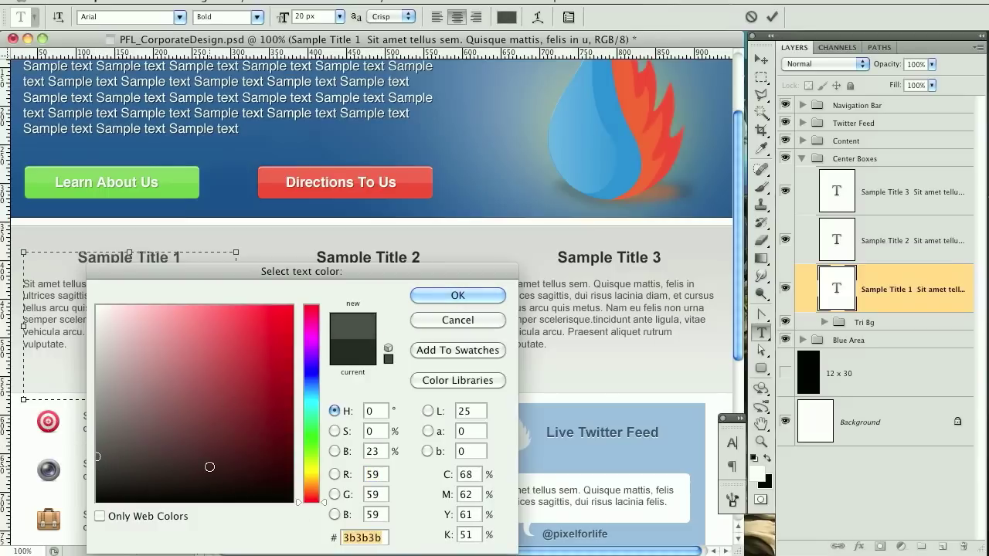
key("Return")
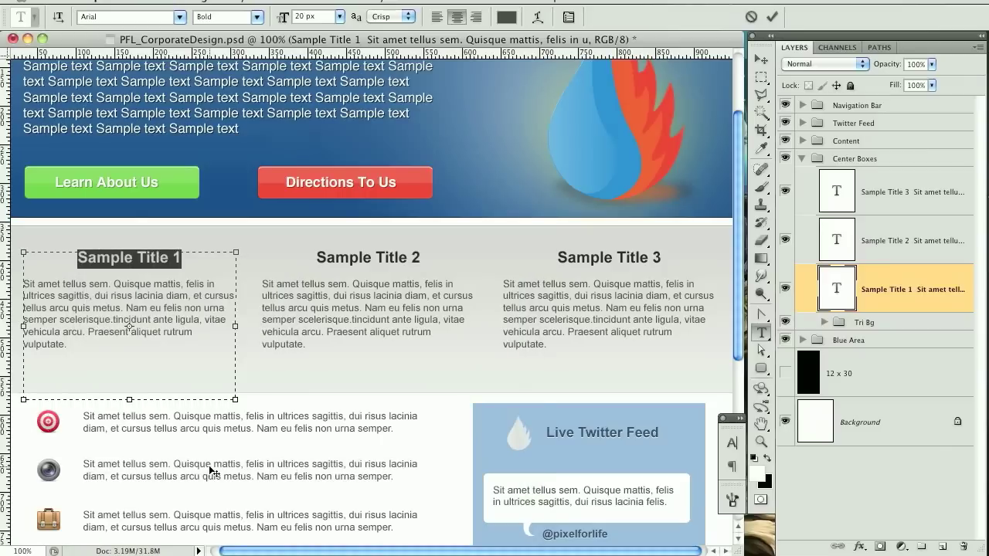
key("KP_Enter")
- Give the Sample Title 2 heading the same 3b3b3b grey
left_click(356, 263)
left_click_drag(432, 257, 285, 252)
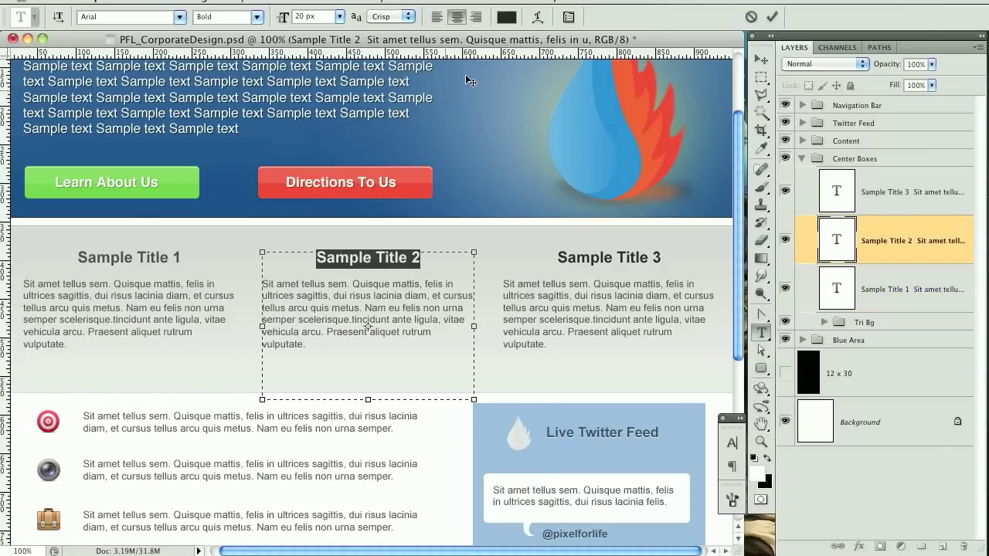
left_click(506, 17)
left_click_drag(385, 538, 275, 533)
type("3b3b3b")
key("Return")
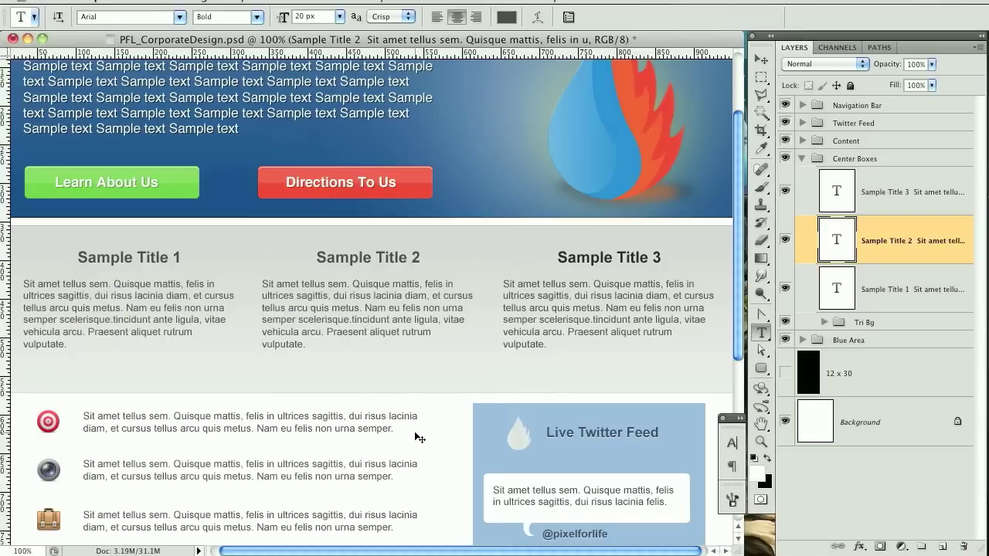
- Recolor the Sample Title 3 heading to 3b3b3b so all three titles match
left_click(618, 246)
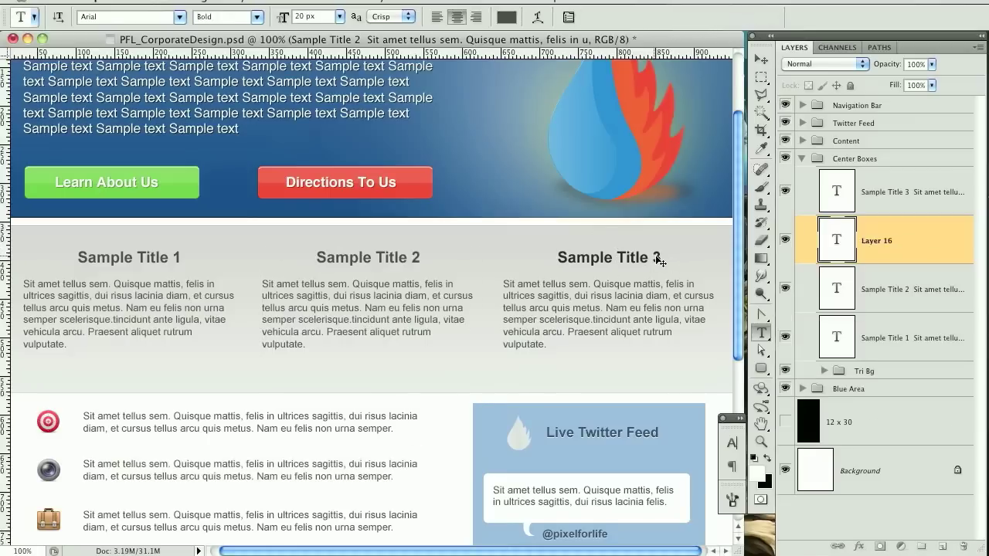
left_click(624, 257)
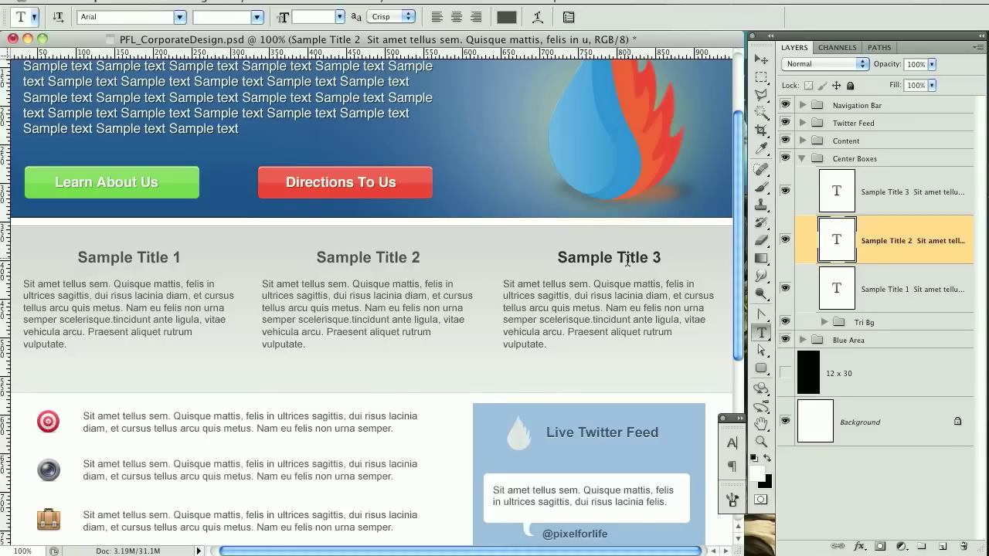
triple_click(552, 255)
left_click(507, 17)
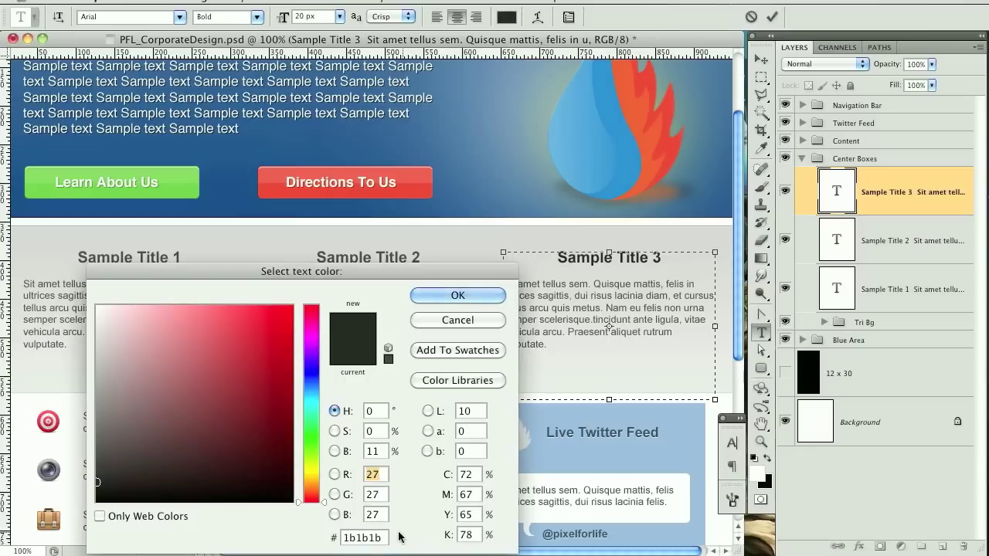
double_click(369, 537)
type("3b3b3b")
key("Return")
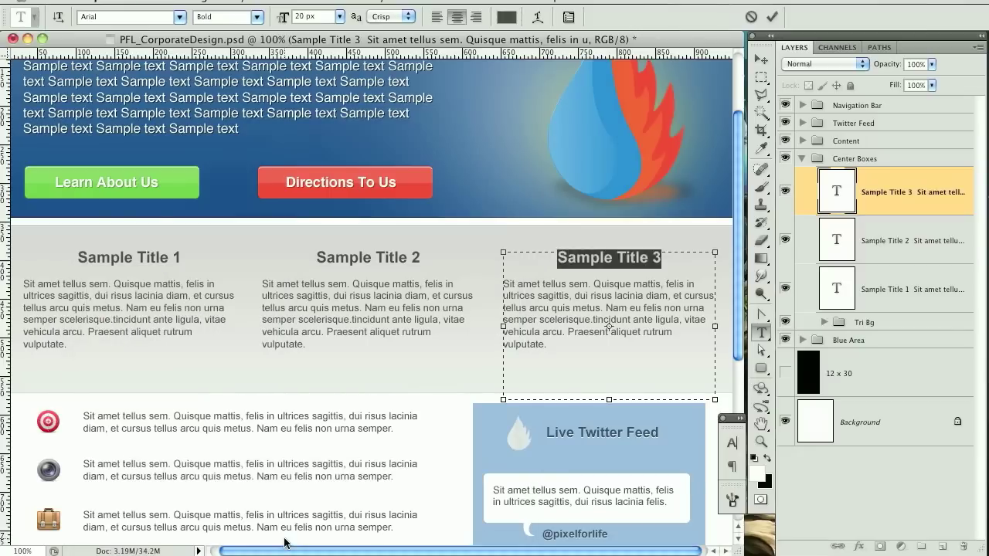
key("ctrl+Return")
left_click_drag(445, 202, 439, 416)
- Add a new empty layer above the Navigation Bar group and show the column guides at 66.7%
scroll(440, 267, "down", 10)
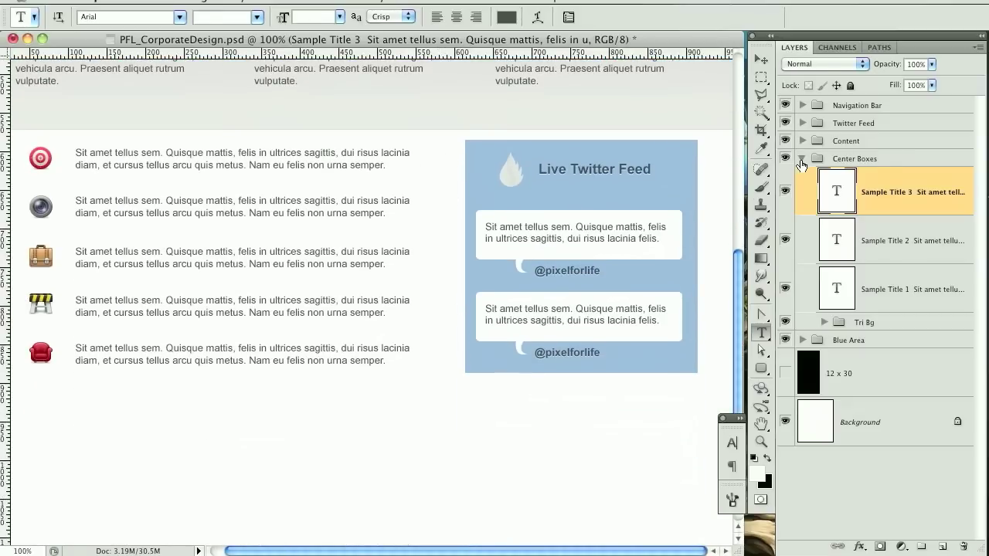
left_click(802, 158)
left_click(895, 108)
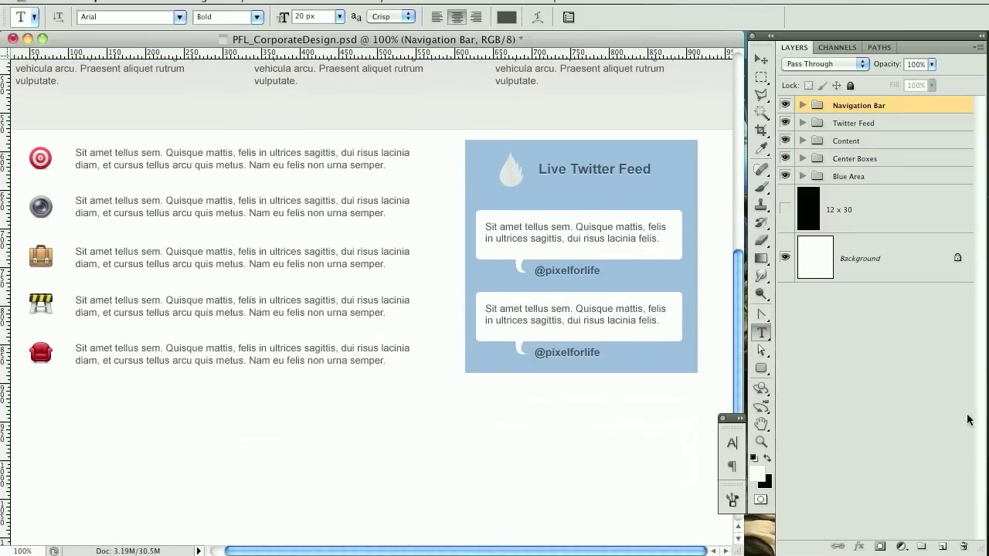
left_click(942, 546)
key("super+minus")
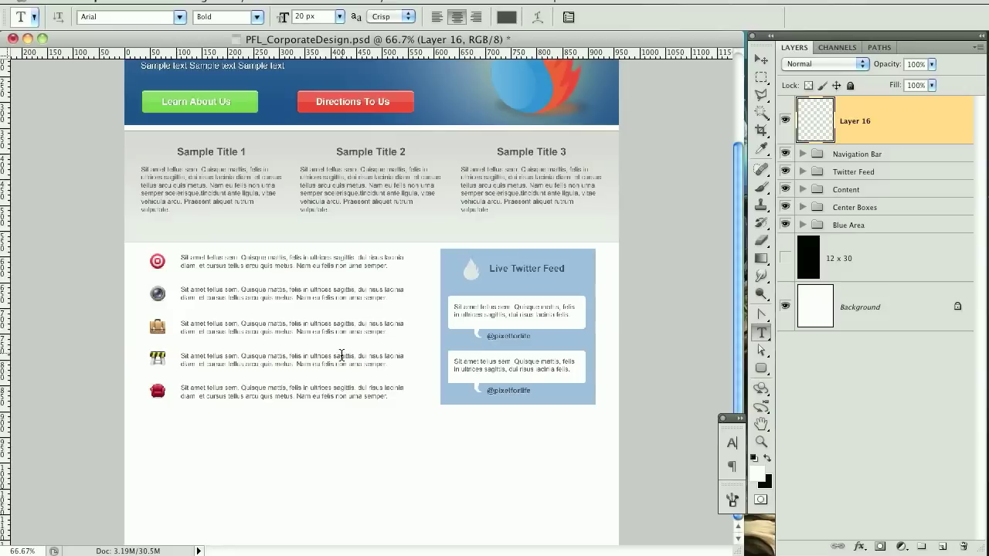
key("super+semicolon")
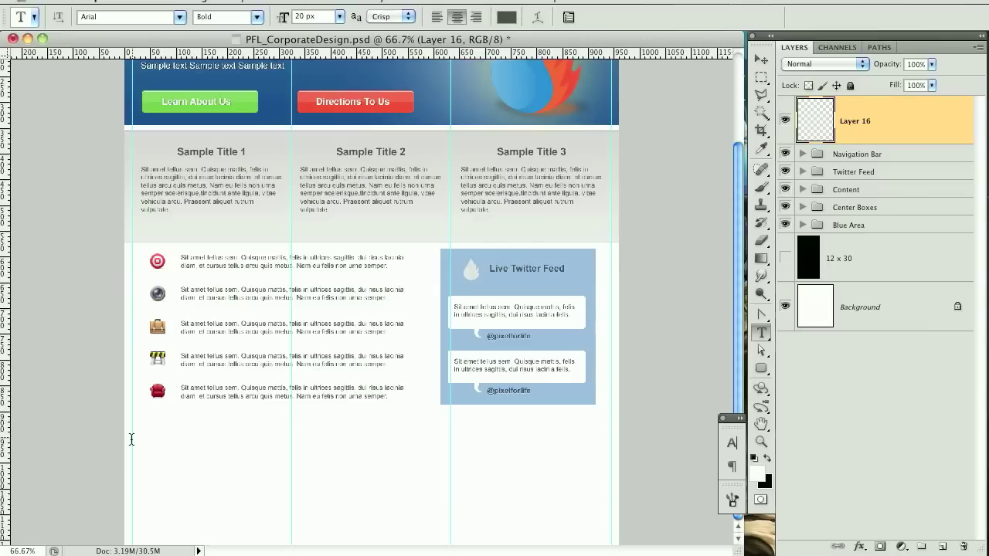
- Draw a footer text box and type the nav links plus 'Copyright © 2010 DogPaw Productions'
left_click_drag(488, 478, 610, 482)
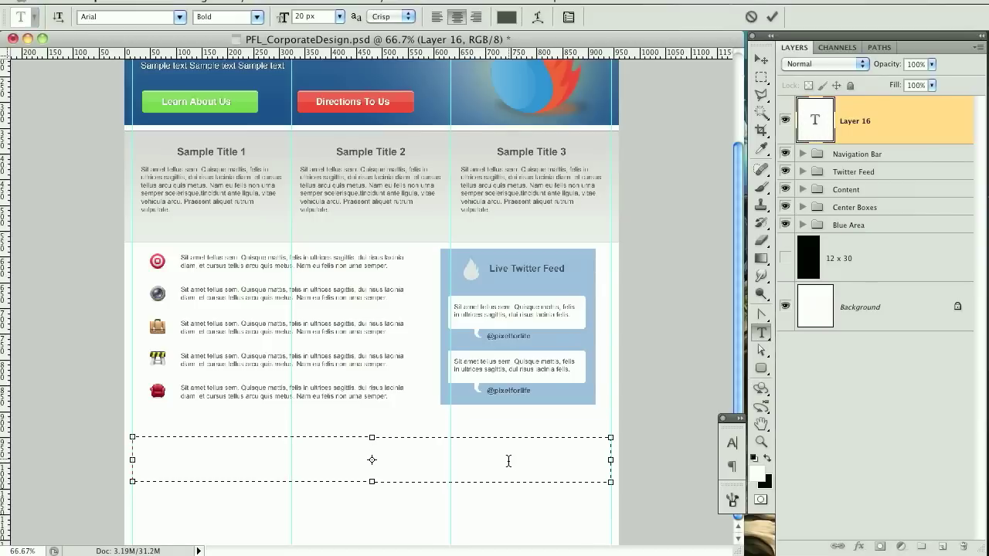
type("Home")
type("     Pro")
type("icing ")
type("    About Us")
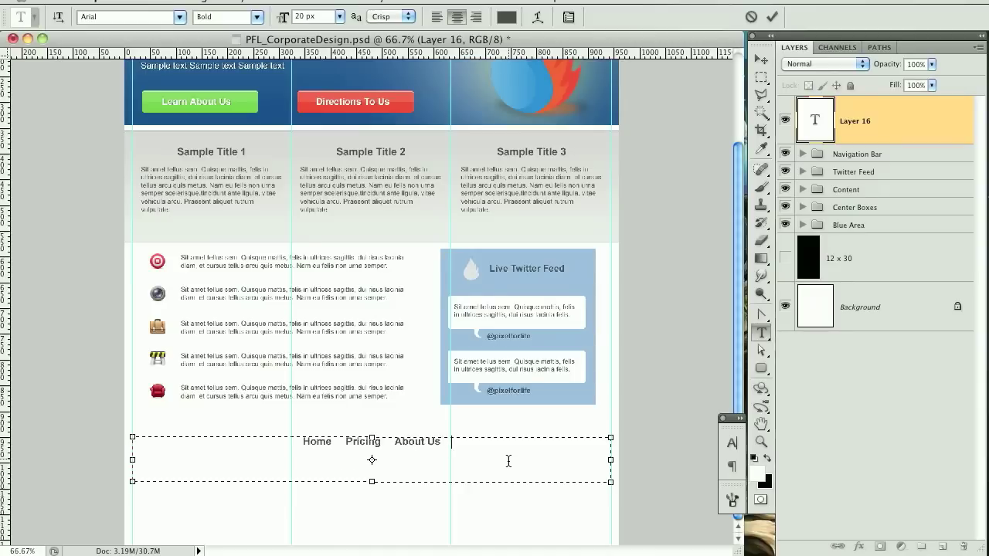
type("    Ou")
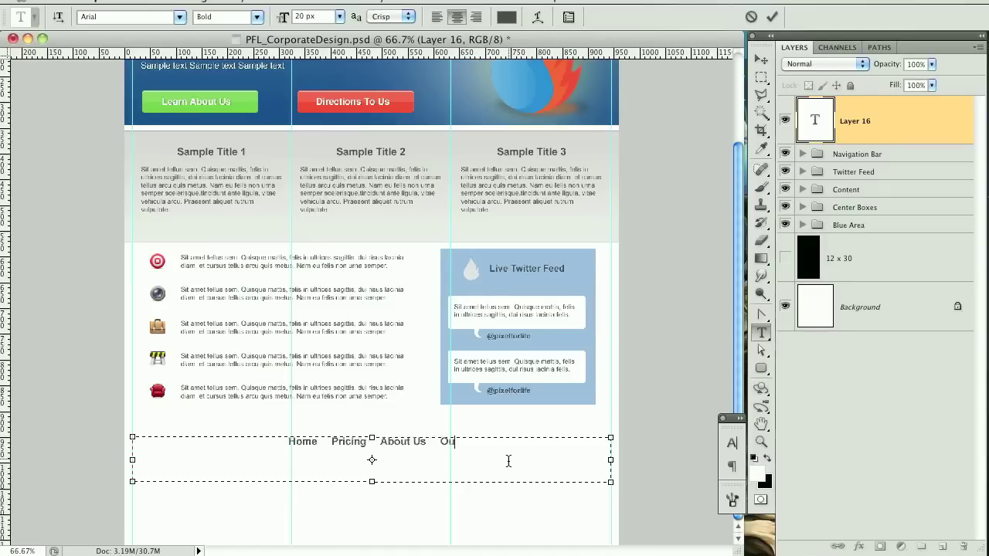
type("r Story    Blog")
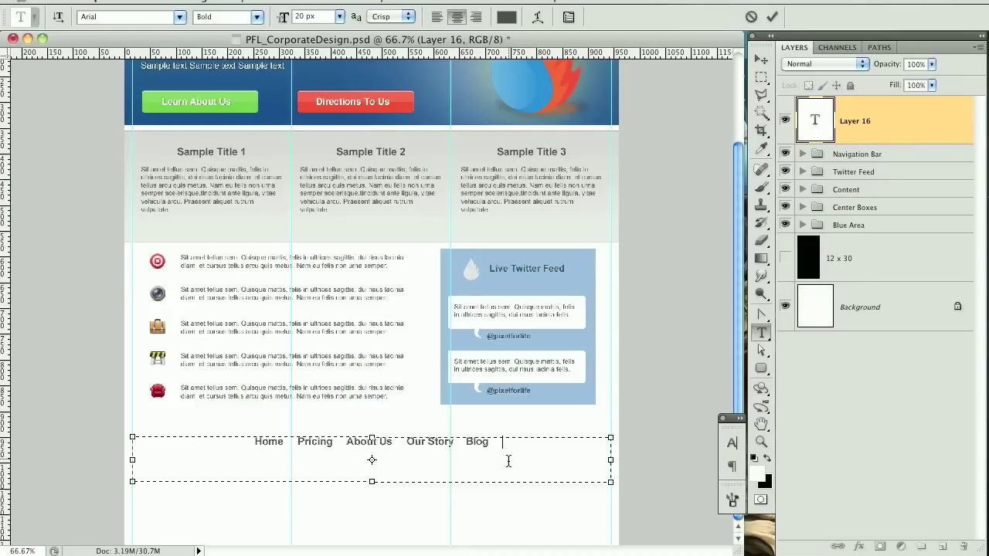
type("Contact us")
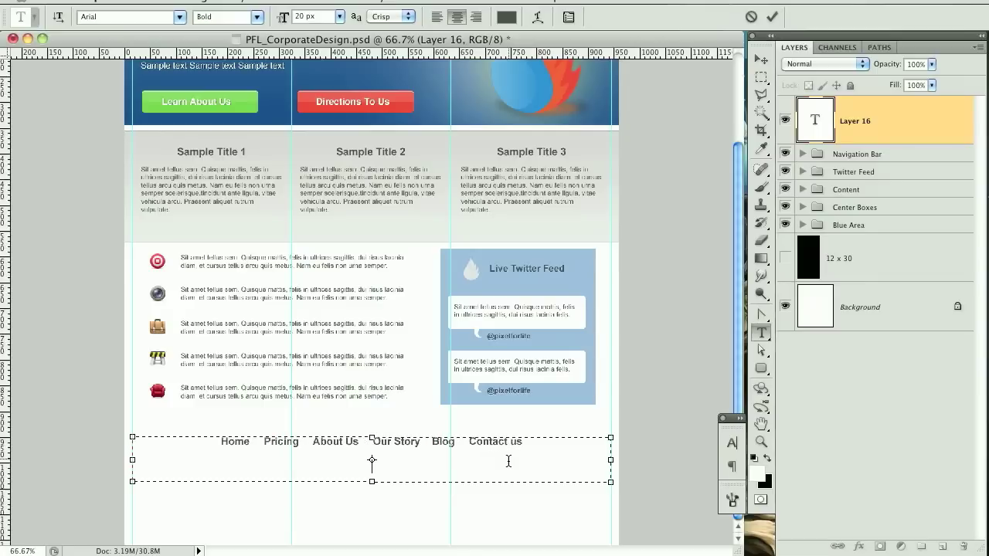
type("Copyright ©")
type("2010 DogPaw Productions")
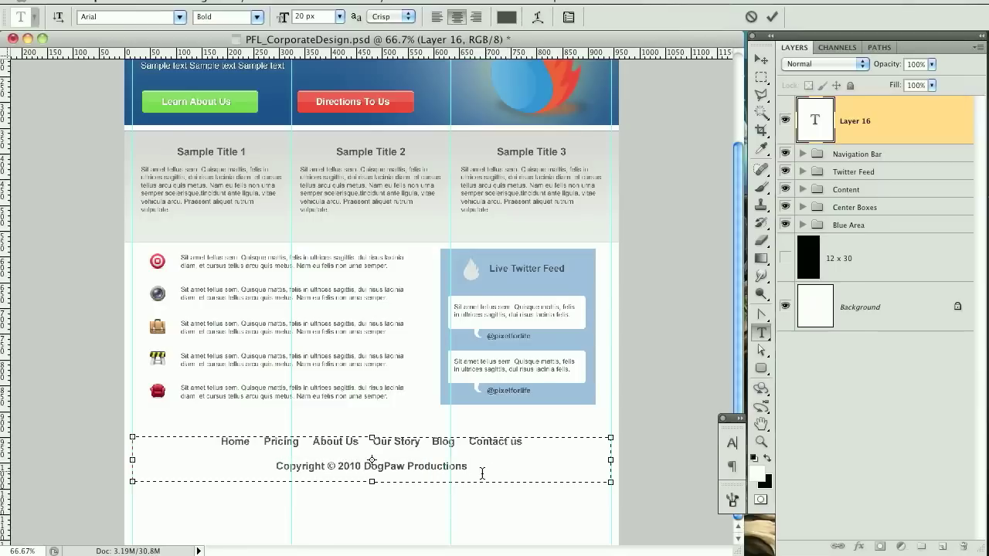
left_click_drag(482, 473, 275, 453)
- Size the copyright line at 11 px and the footer links at 13 px
left_click(299, 16)
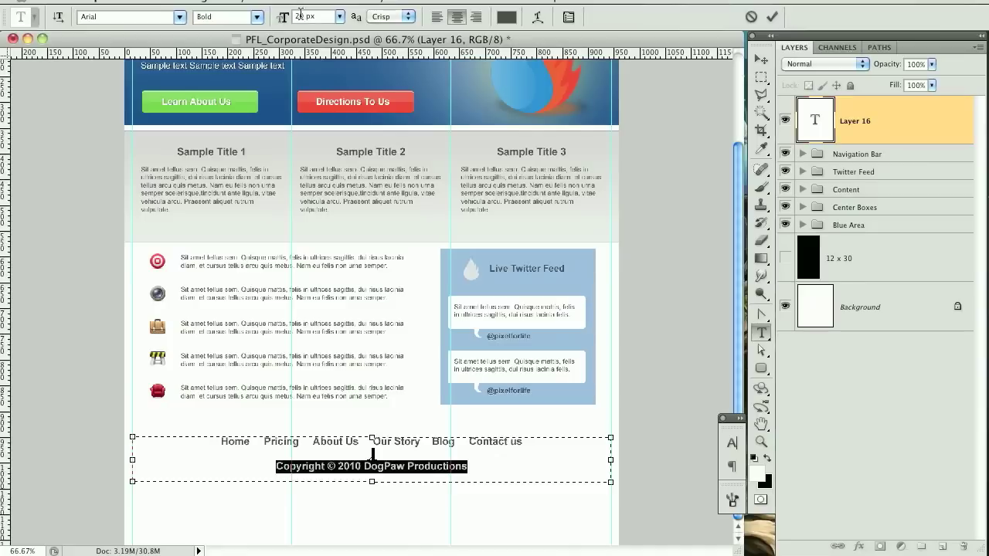
type("11")
key("Return")
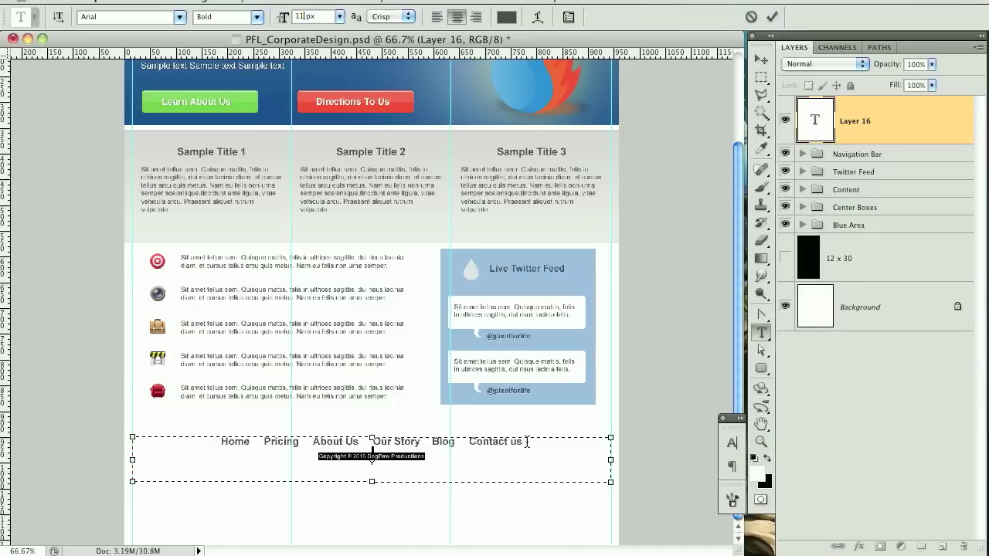
left_click_drag(527, 442, 207, 440)
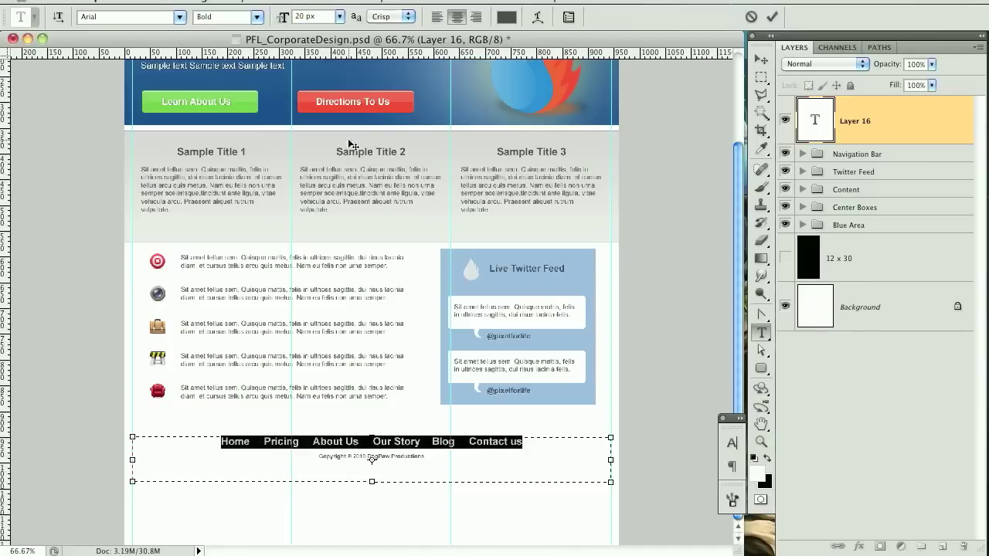
left_click(303, 16)
type("13")
key("Return")
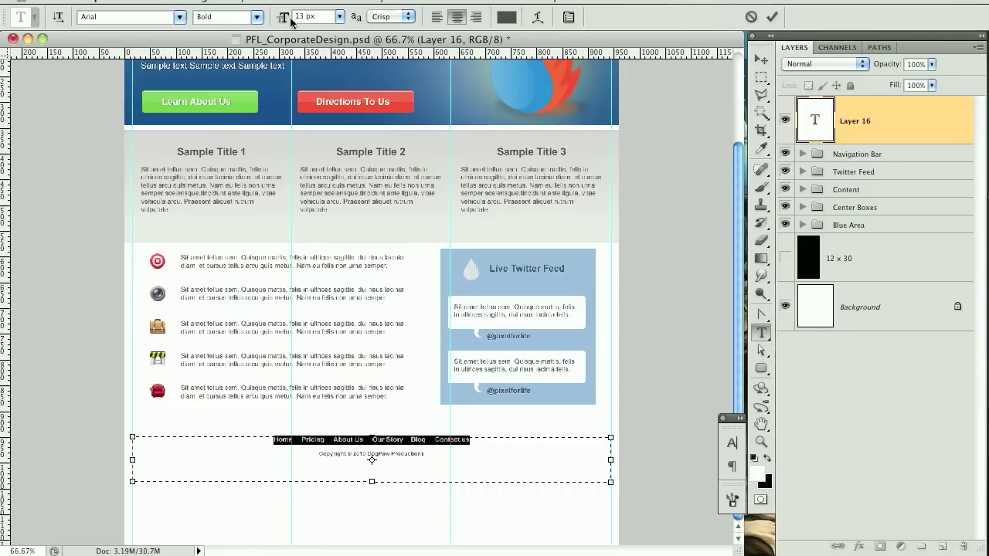
left_click(773, 17)
- Change the whole footer text from Bold to Regular
key("ctrl+plus")
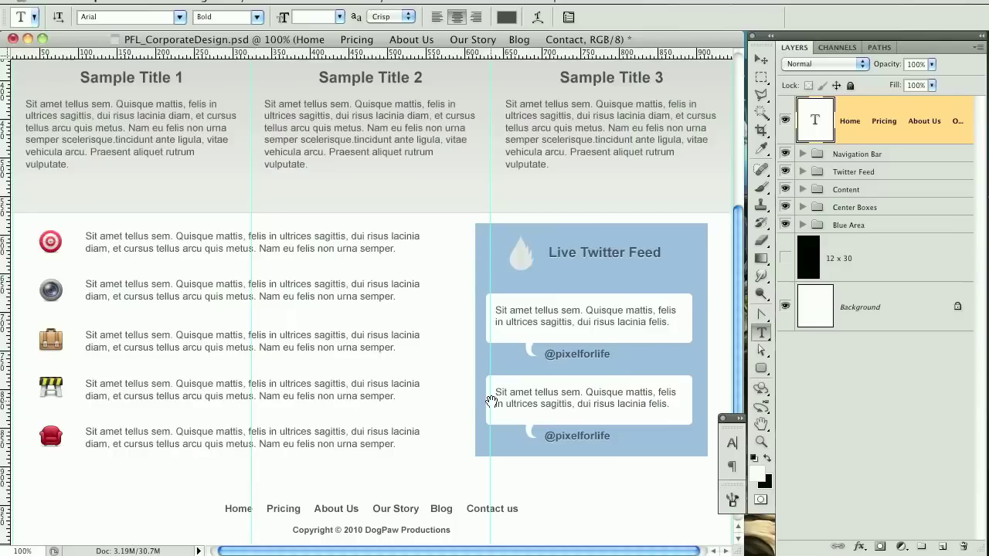
left_click_drag(466, 425, 485, 305)
left_click(440, 391)
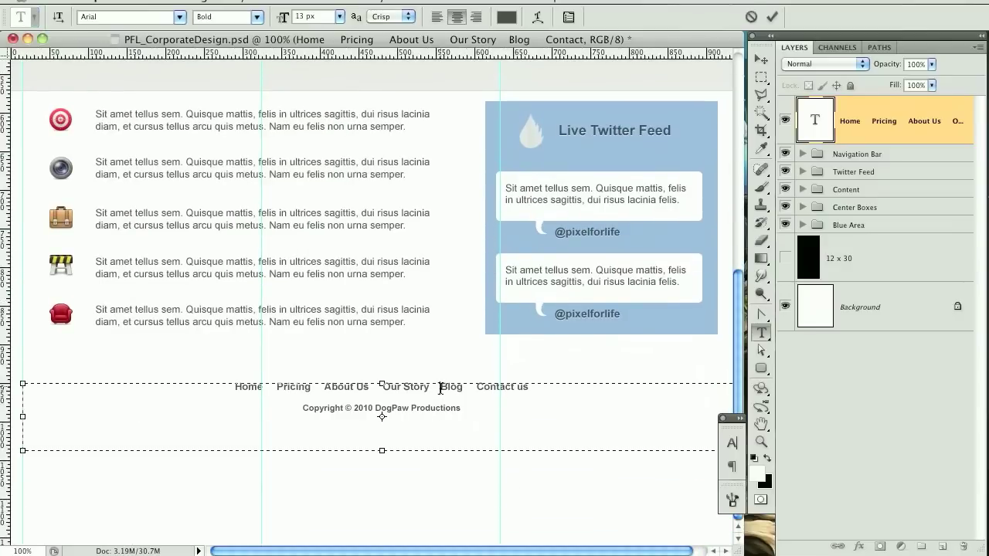
key("ctrl+a")
left_click(232, 16)
left_click(224, 8)
key("ctrl+Return")
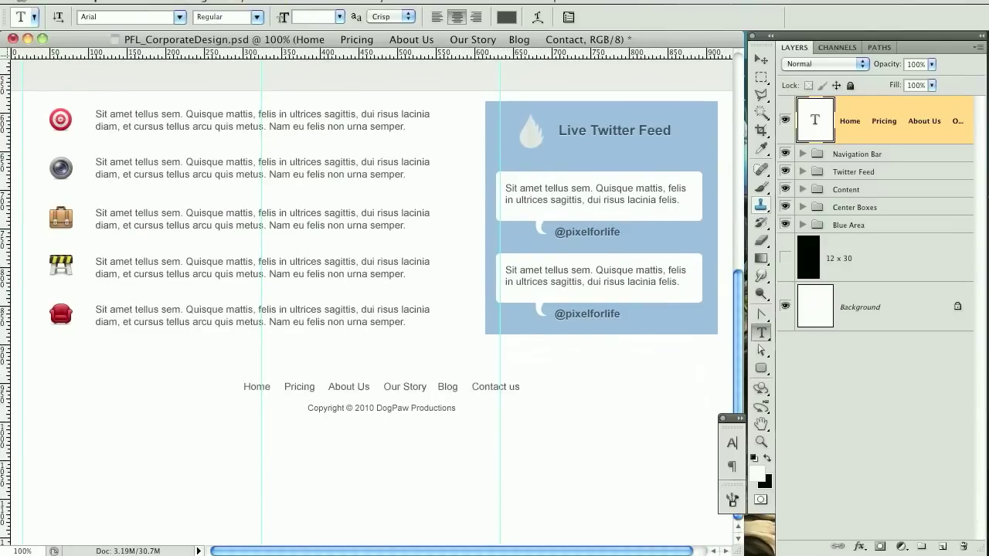
- Move the footer text about 31 px lower and hide the guides
left_click(761, 60)
left_click_drag(498, 379, 496, 403)
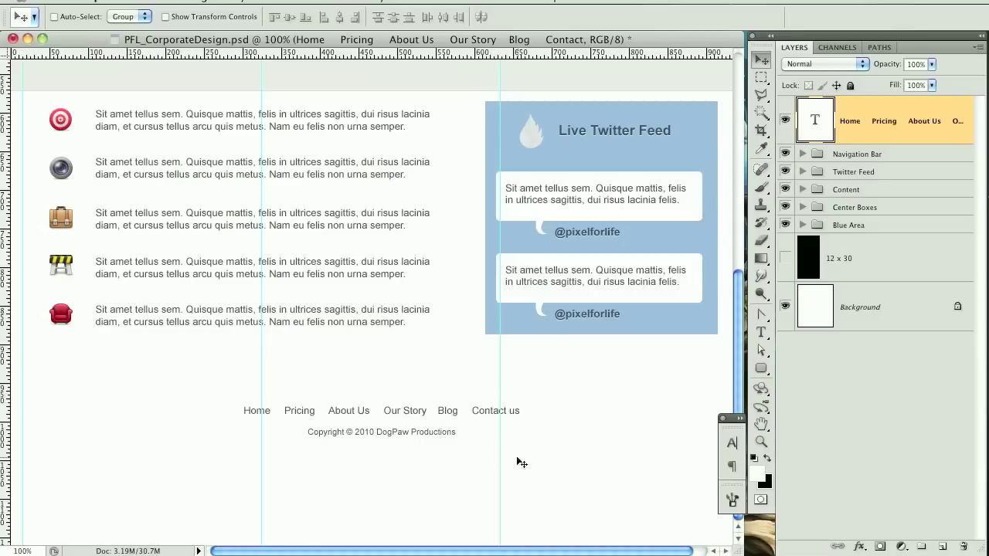
left_click_drag(532, 184, 519, 127)
scroll(533, 197, "up", 10)
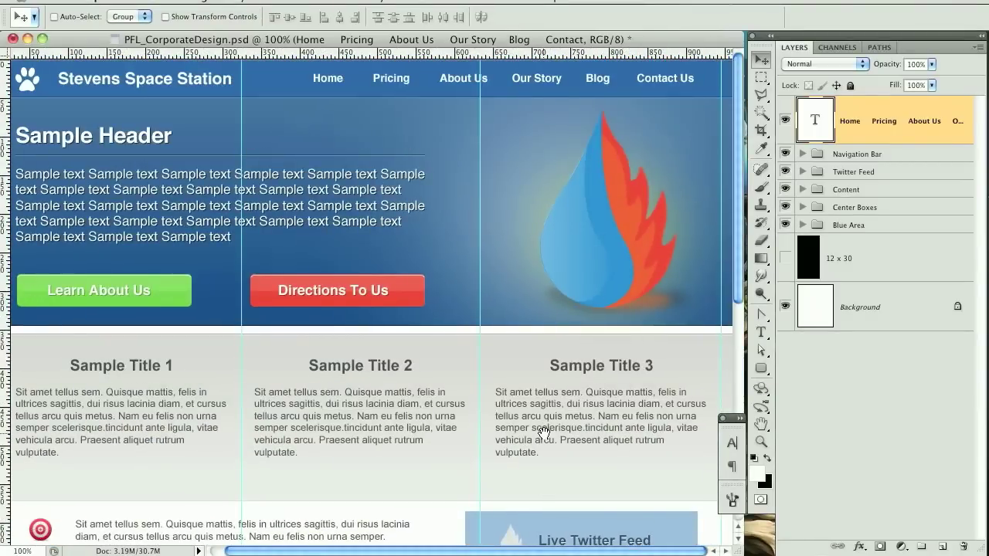
key("super+semicolon")
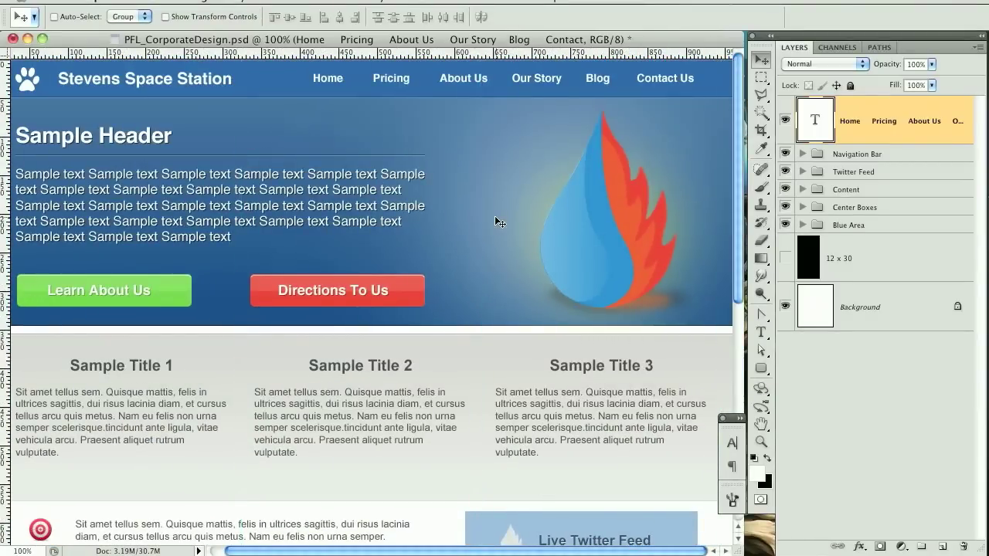
left_click_drag(412, 417, 500, 188)
- Scroll and pan down until the footer links and copyright line are visible
scroll(530, 337, "down", 5)
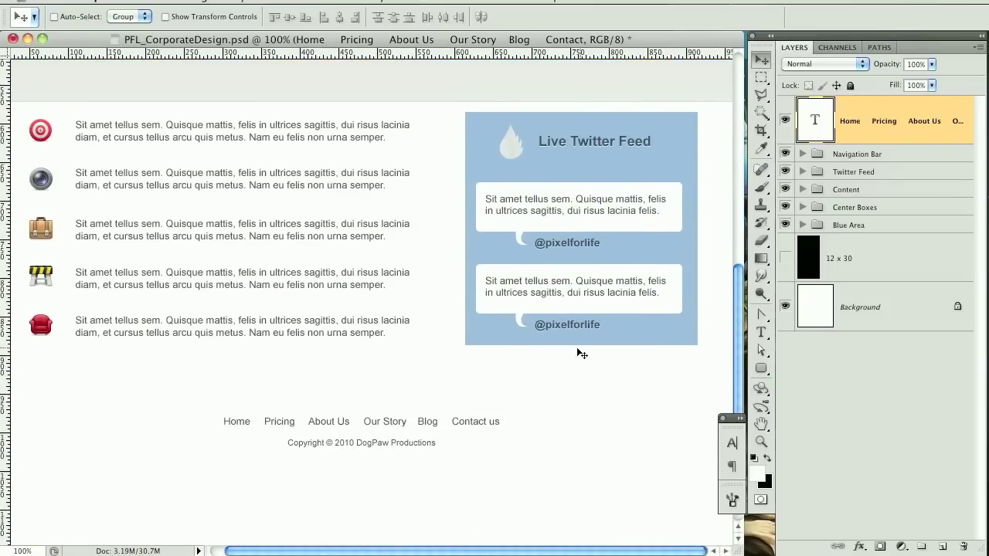
left_click_drag(500, 359, 511, 349)
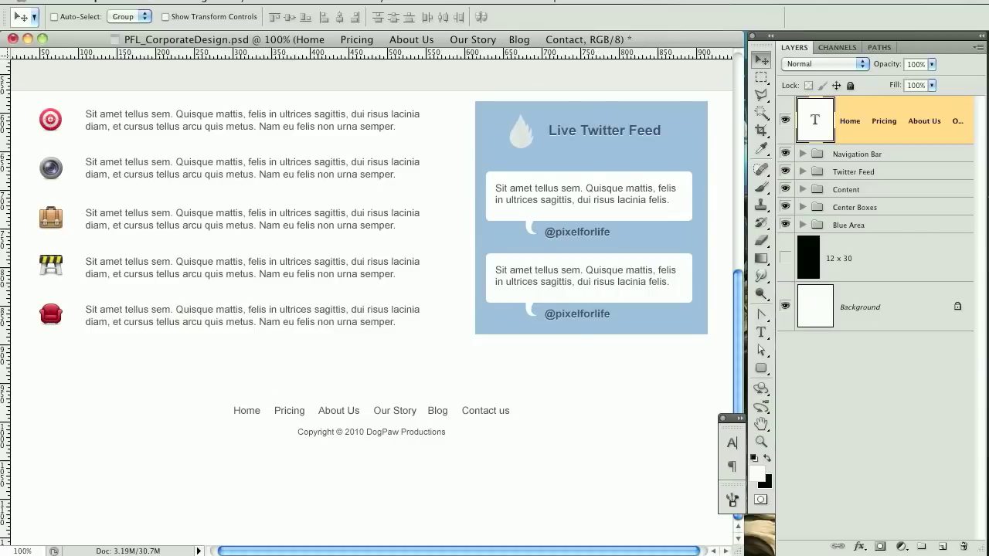
- Add a new layer, switch to the hard Pencil, and sample the Twitter-box light blue as the foreground colour
left_click(942, 547)
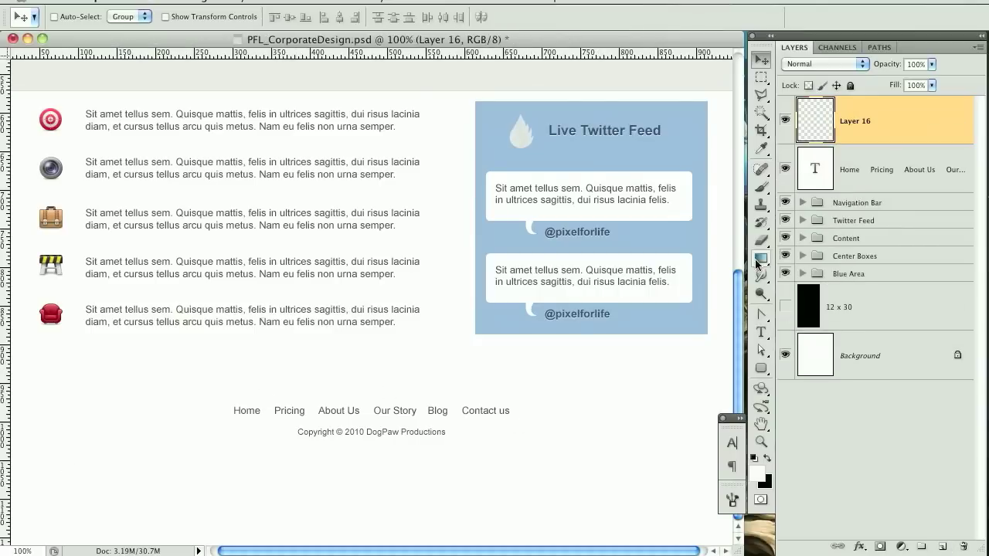
left_click(761, 187)
left_click(786, 199)
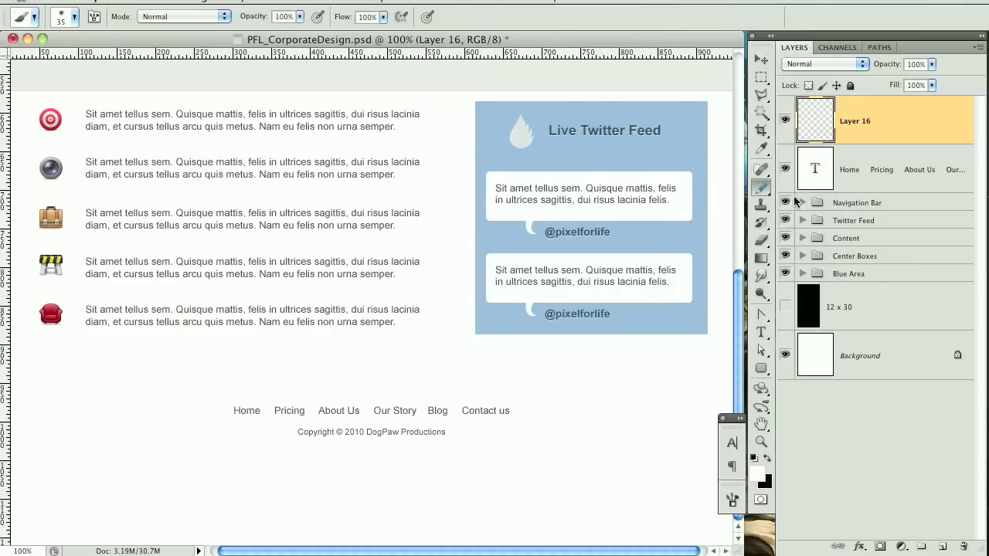
right_click(302, 382)
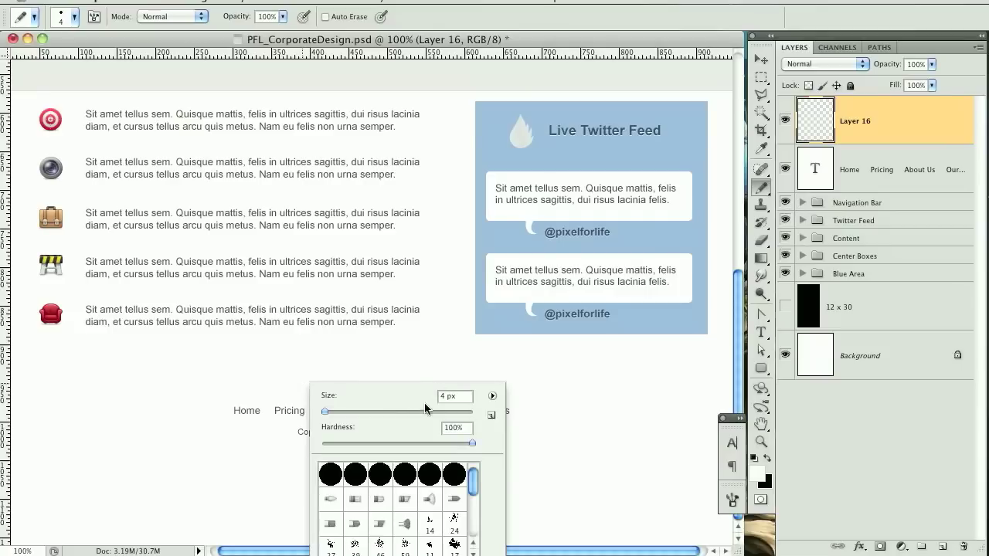
left_click(516, 40)
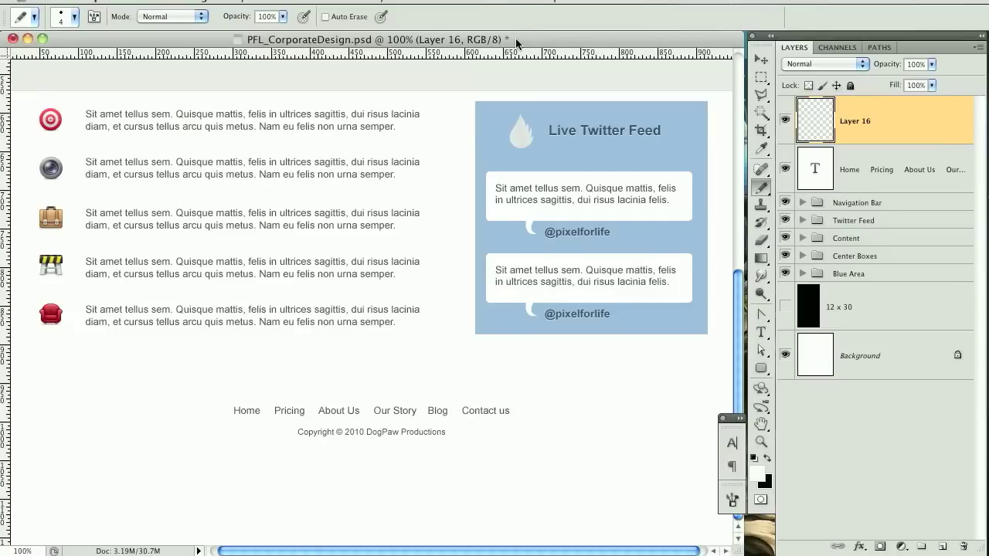
left_click(757, 477)
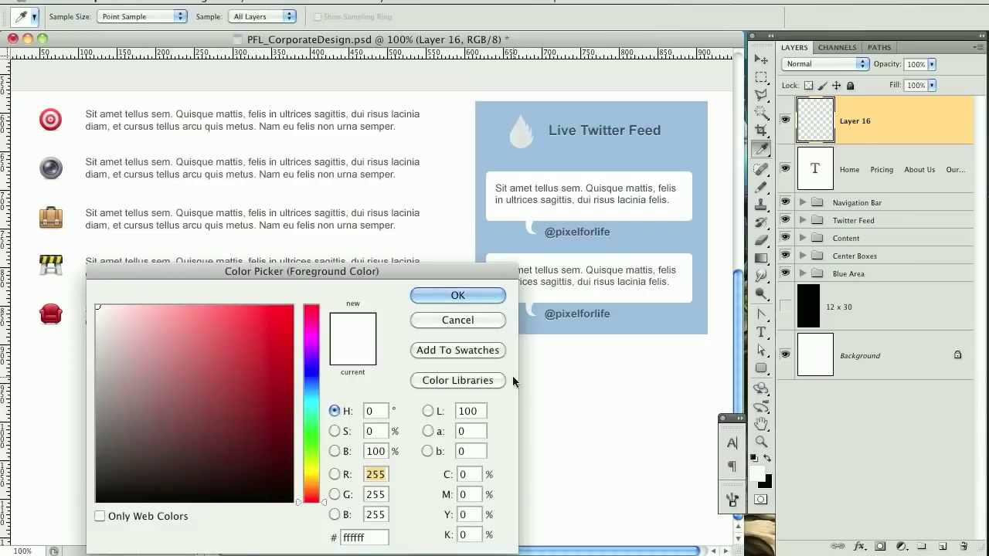
left_click(641, 149)
left_click(458, 295)
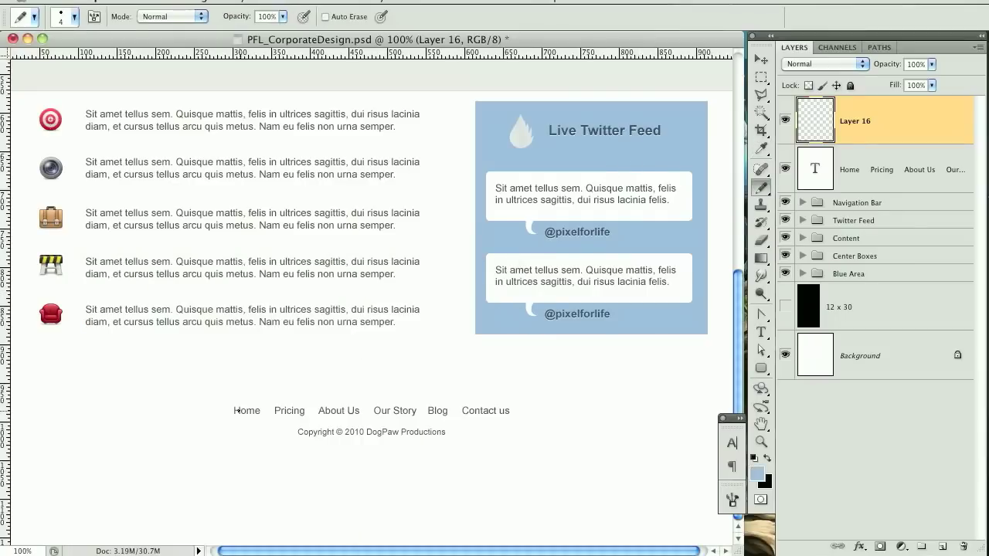
- Draw a light-blue horizontal line across the page above the footer and nudge it into place
key("super+minus")
left_click_drag(111, 434, 679, 439)
left_click(762, 61)
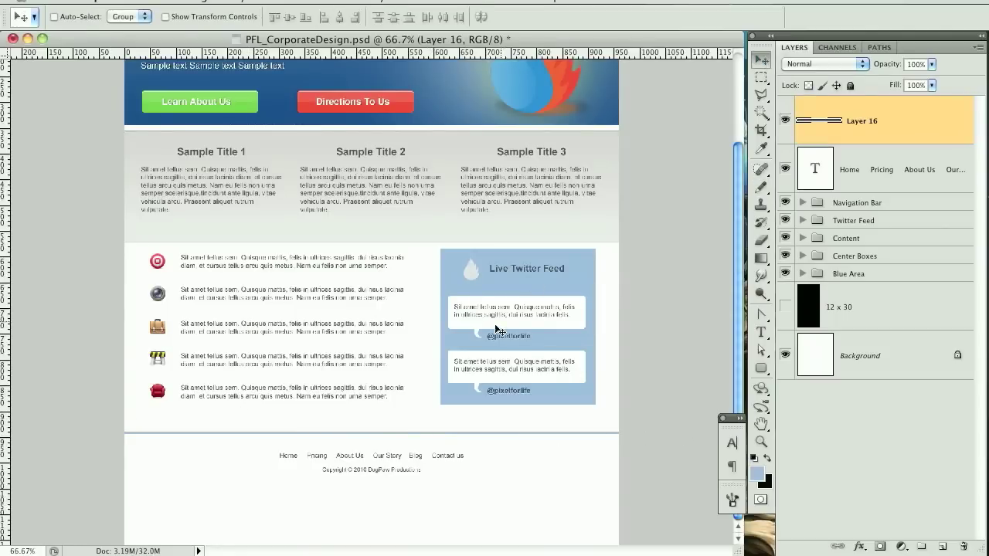
mouse_move(467, 438)
left_mouse_down()
mouse_move(469, 450)
mouse_move(488, 447)
mouse_move(502, 332)
left_mouse_up()
key("super+plus")
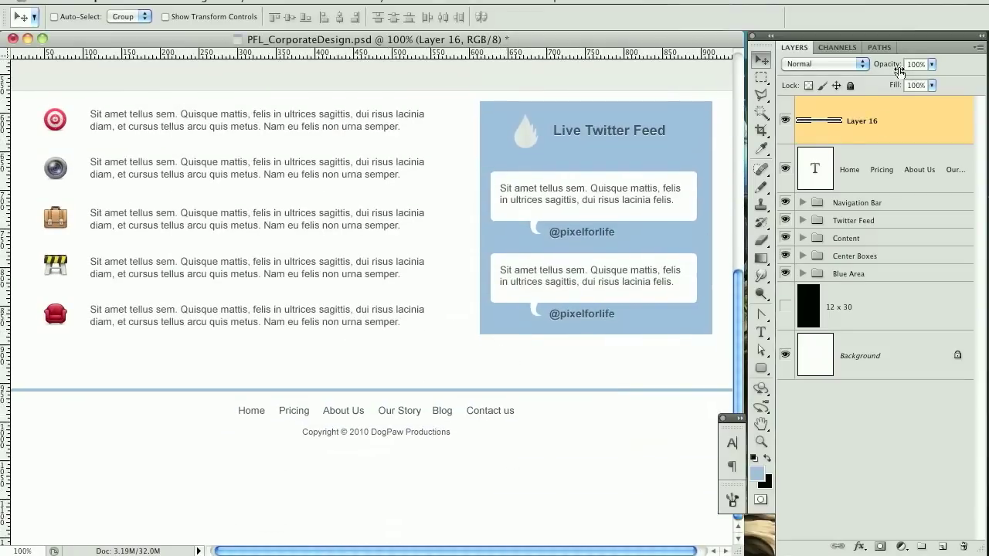
- Lower the divider line layer's opacity to 46%
left_click_drag(896, 69, 862, 69)
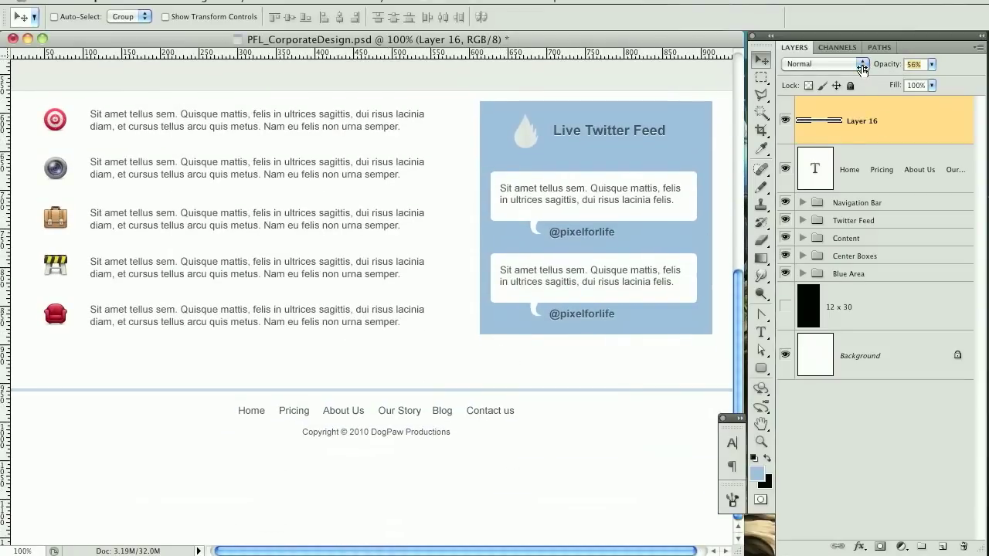
left_click_drag(858, 68, 854, 68)
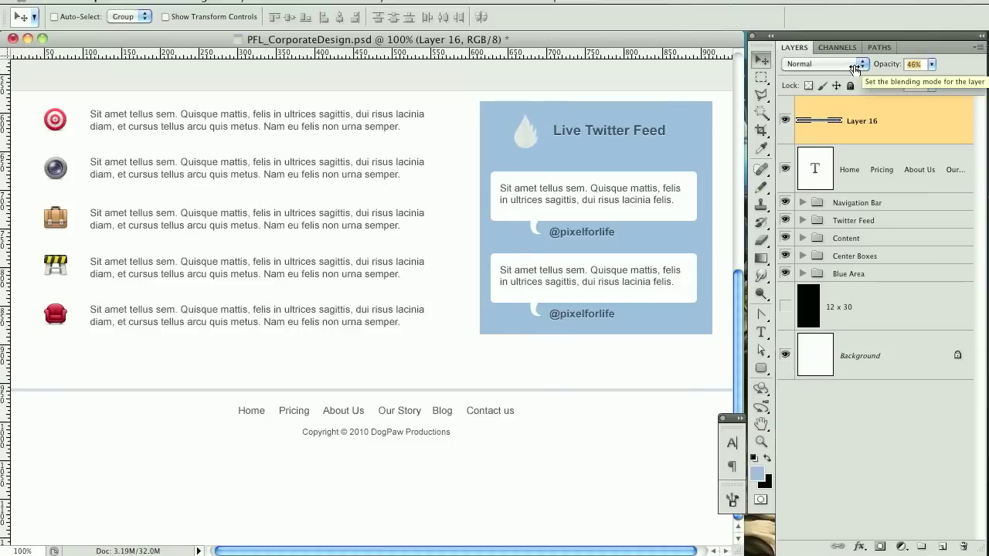
left_click(888, 177)
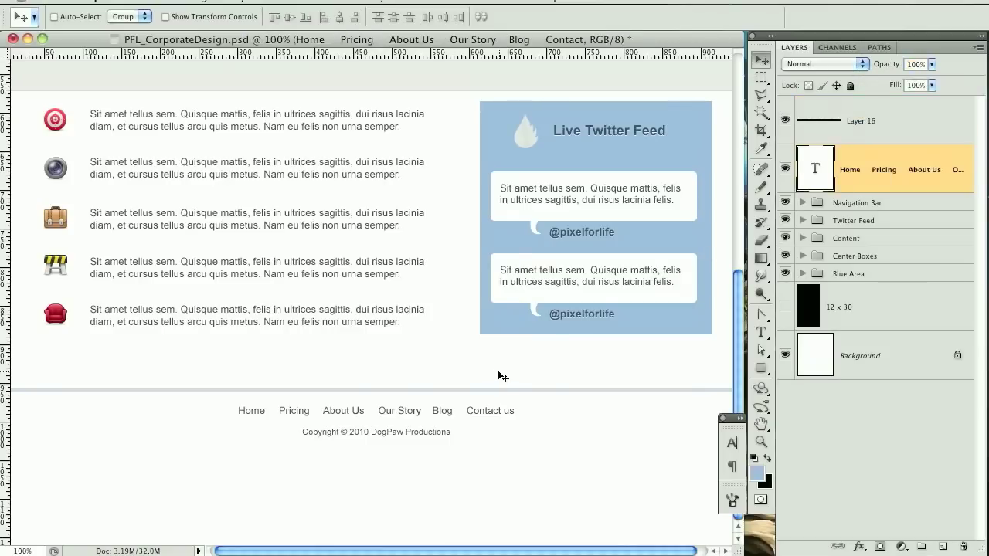
key("super+minus")
key("super+plus")
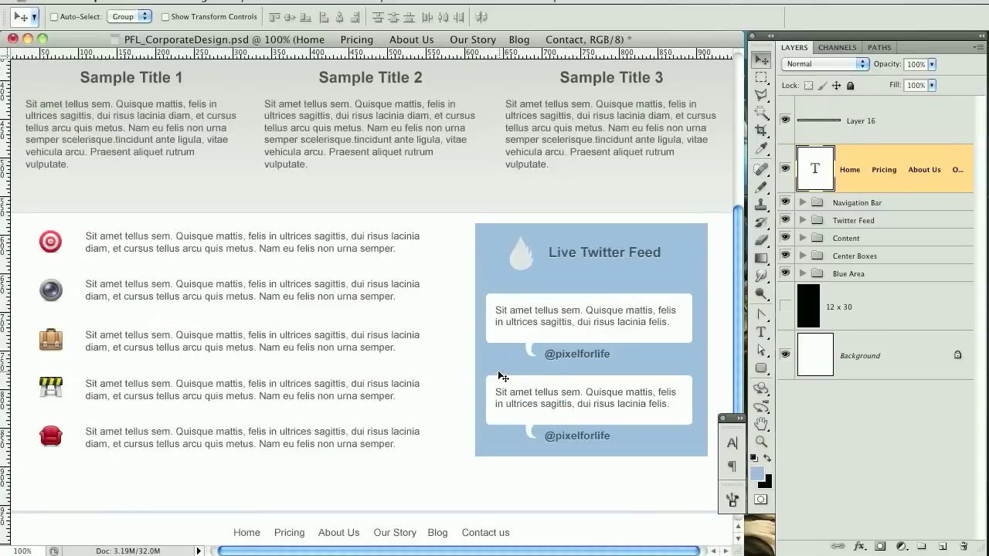
scroll(419, 249, "down", 4)
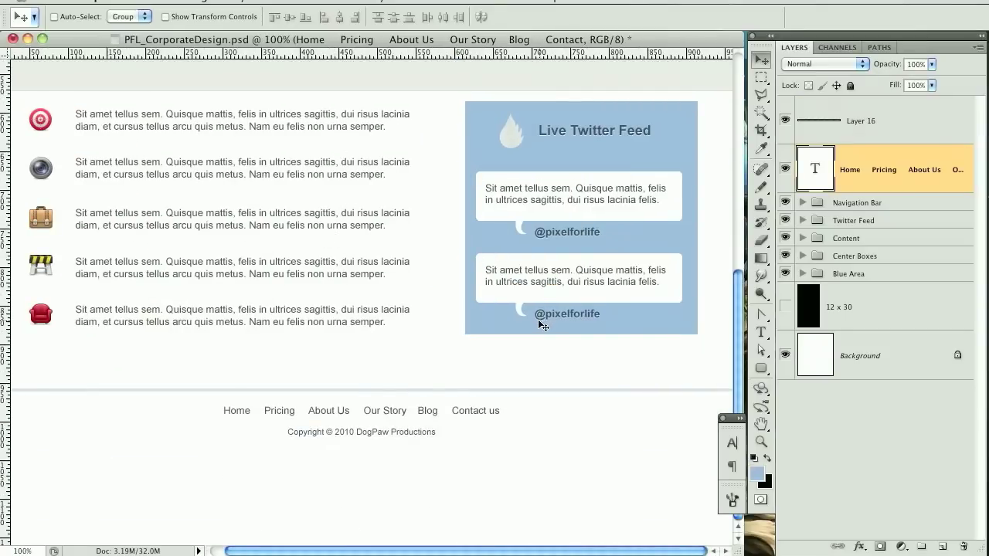
- Convert Background to Layer 0 and transform its bottom edge up to just below the footer
double_click(904, 356)
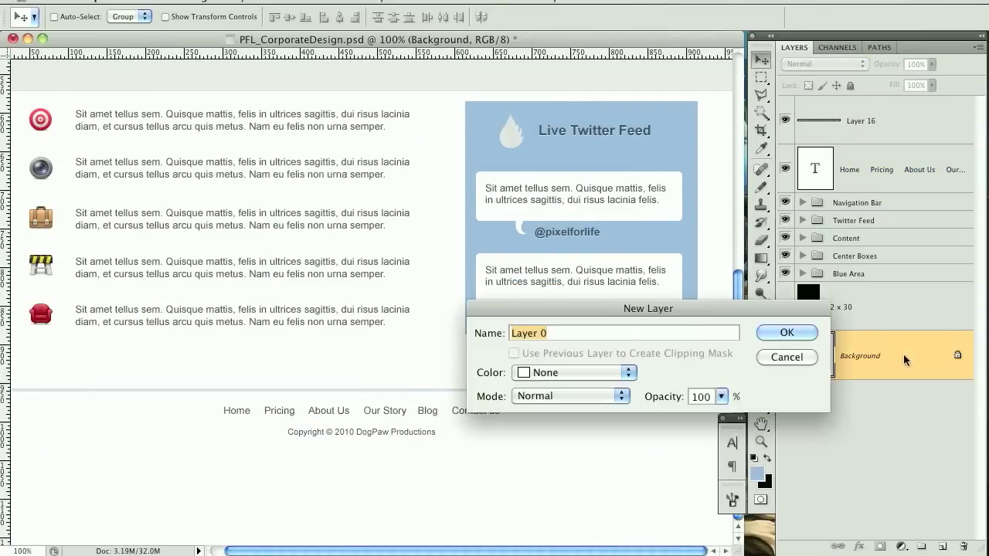
left_click(787, 333)
key("super+minus")
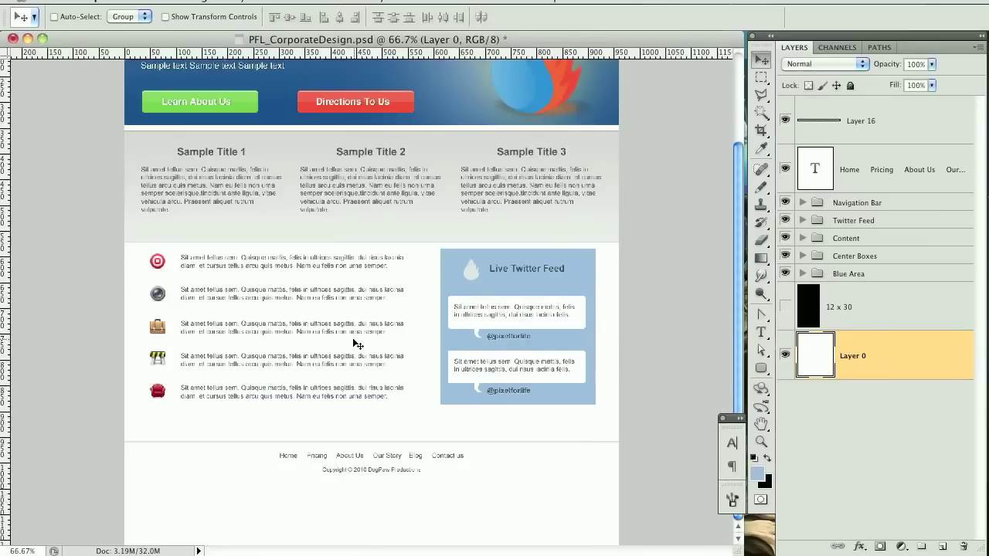
key("super+t")
left_click_drag(374, 539, 371, 480)
key("Return")
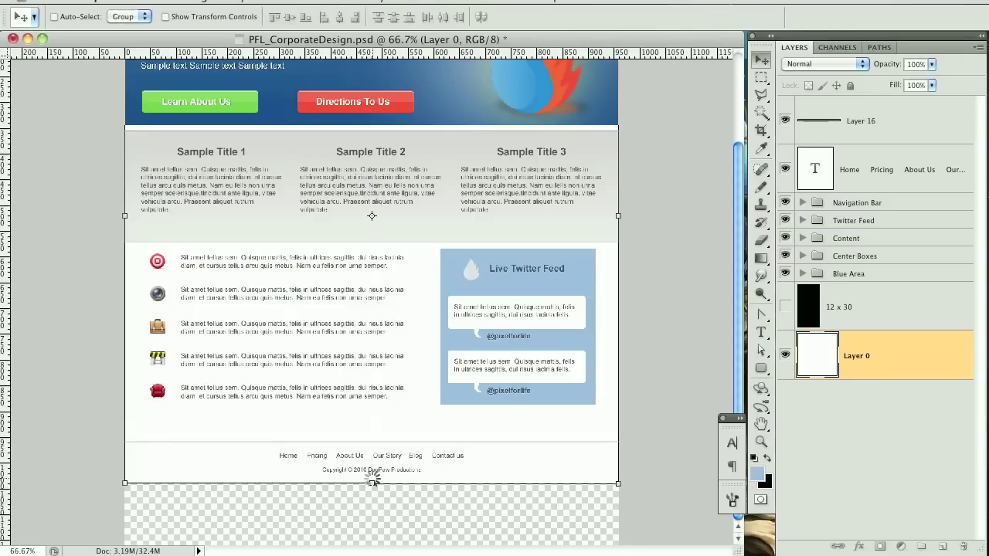
- Trim transparent pixels from the bottom only, leaving top, left and right untrimmed
left_click(210, 2)
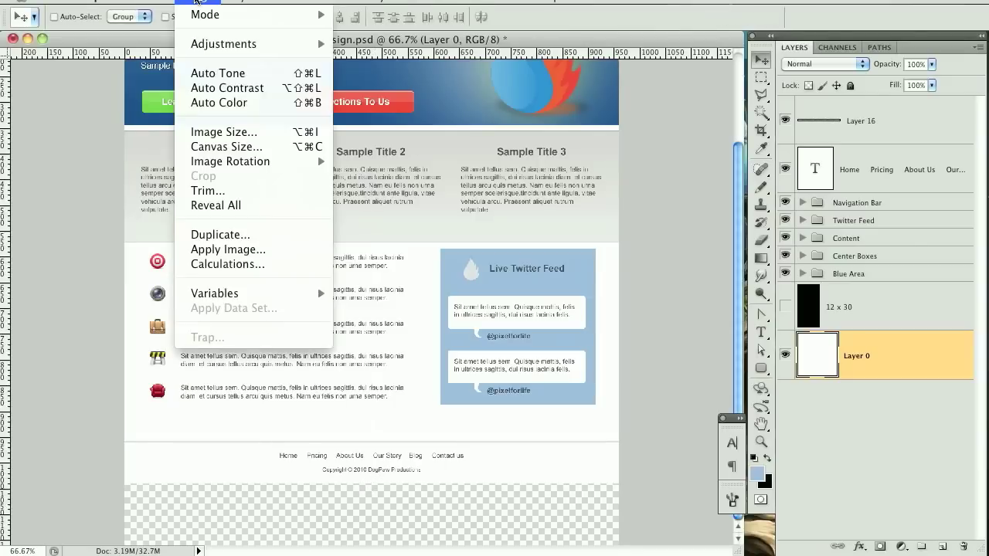
left_click(216, 190)
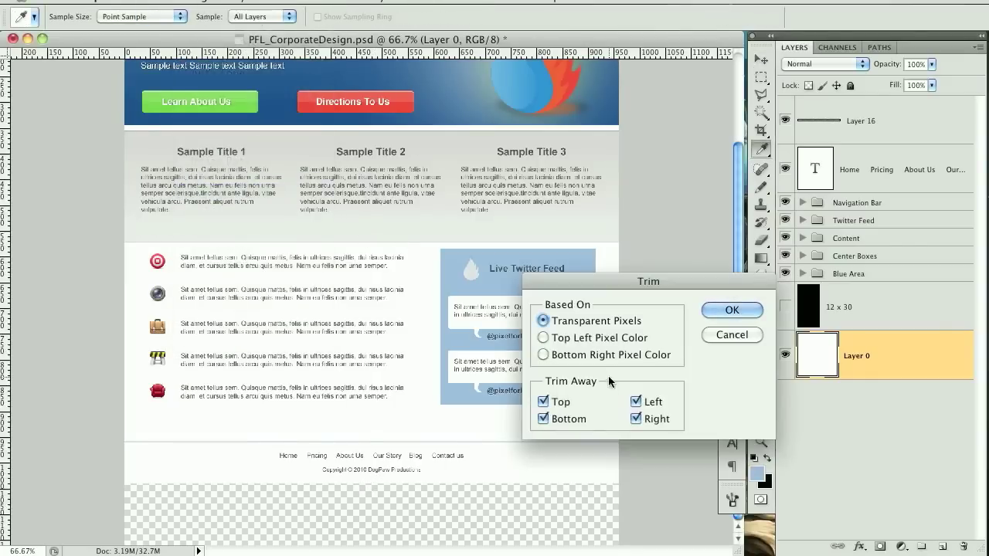
left_click(543, 402)
left_click(636, 402)
left_click(636, 419)
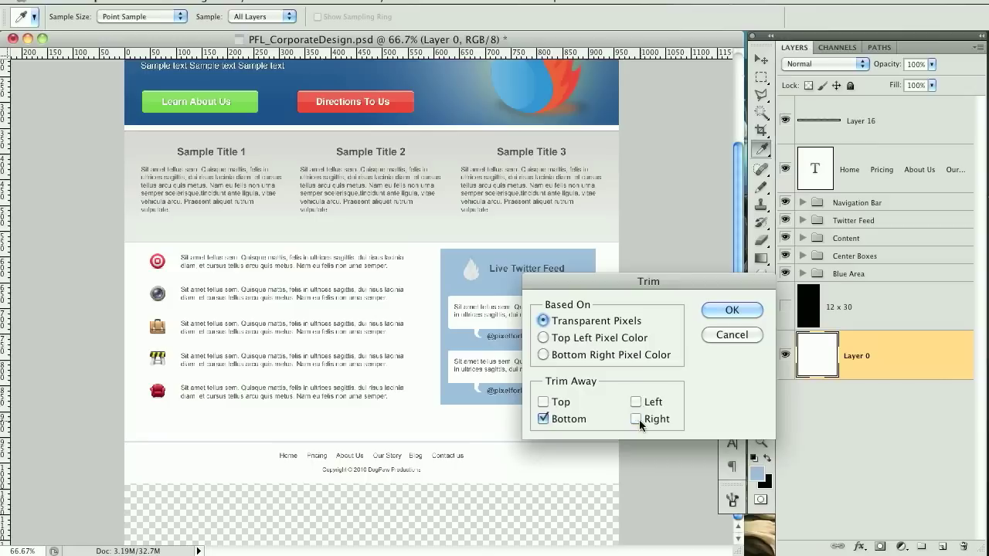
left_click(731, 315)
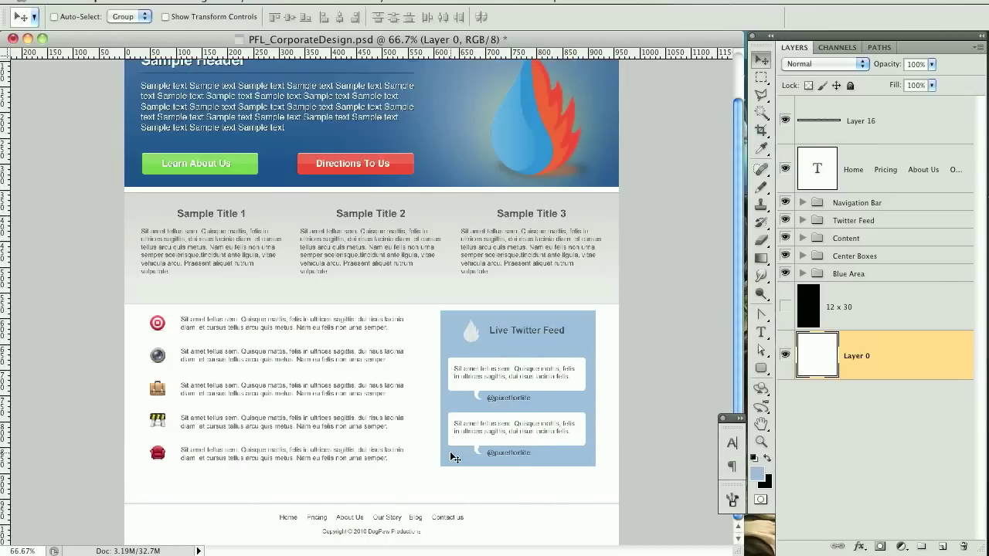
key("super+1")
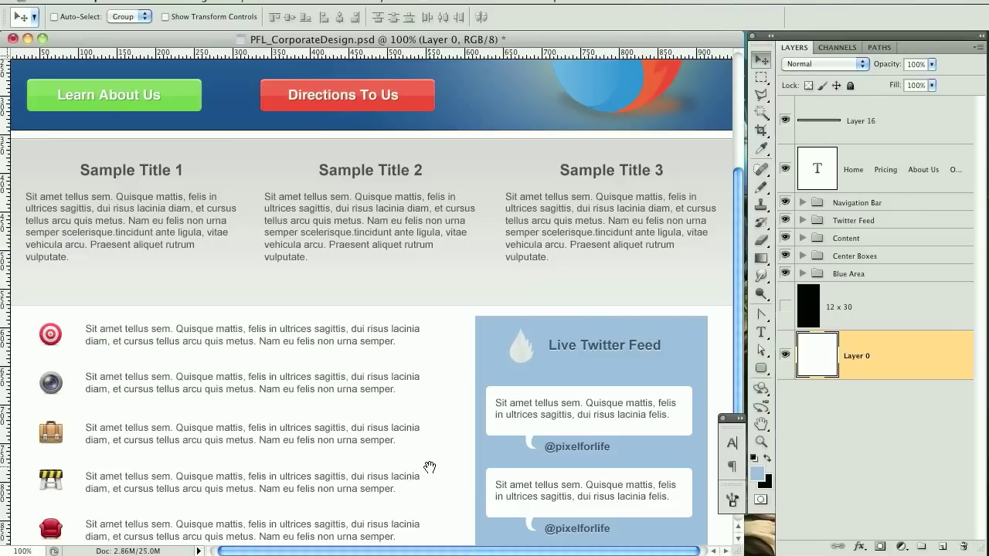
left_click_drag(426, 419, 418, 287)
left_click_drag(467, 352, 471, 371)
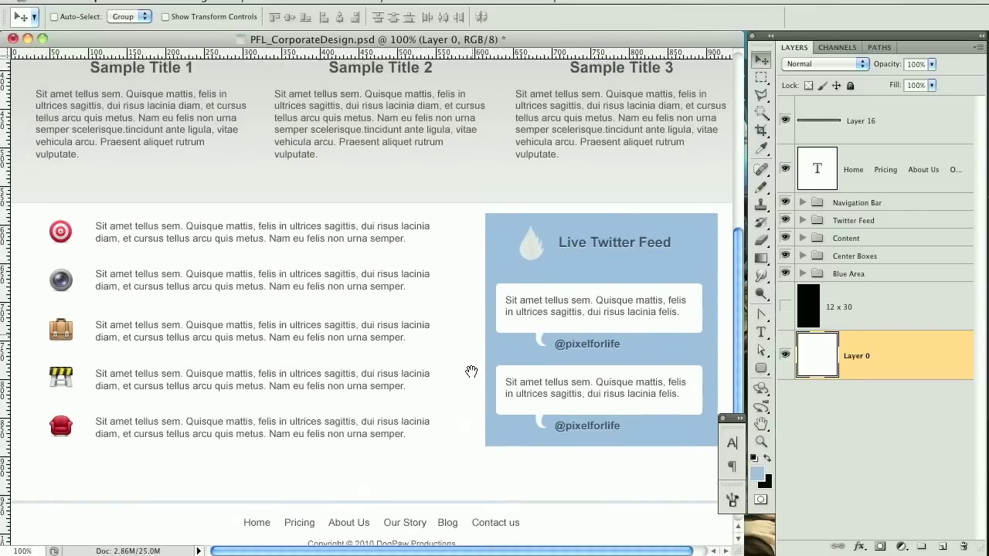
left_click_drag(477, 182, 432, 373)
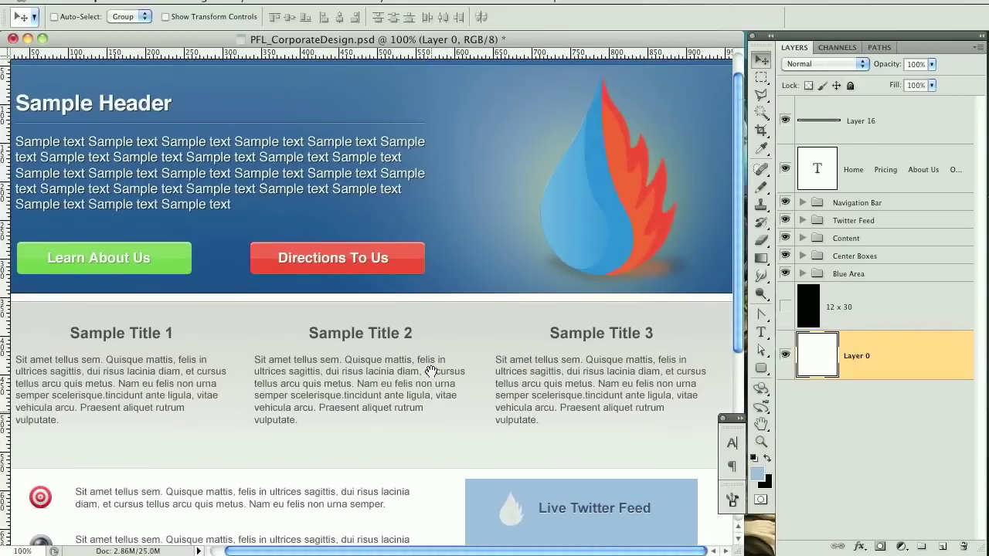
left_click_drag(375, 224, 289, 346)
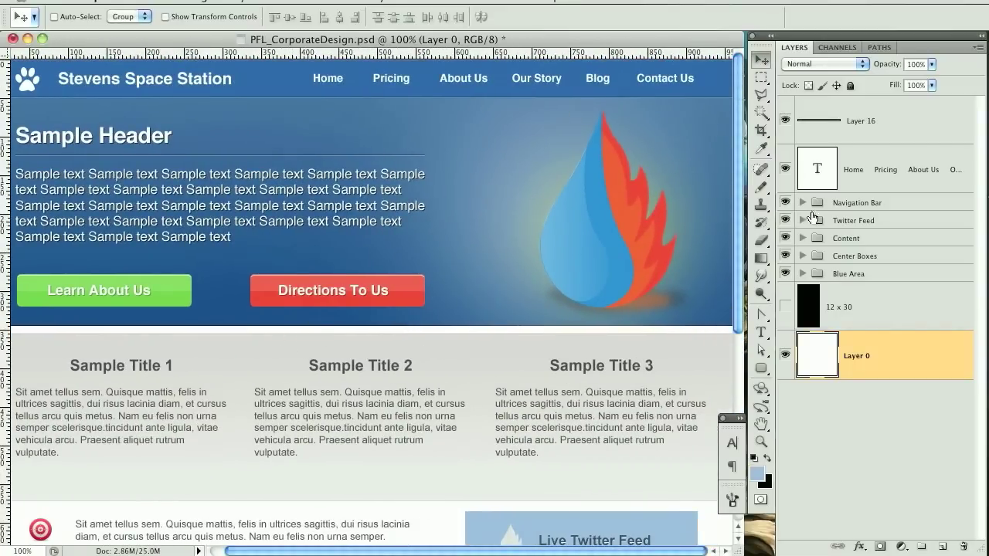
- Select the Pricing link text and colour it light blue #abeaff
key("t")
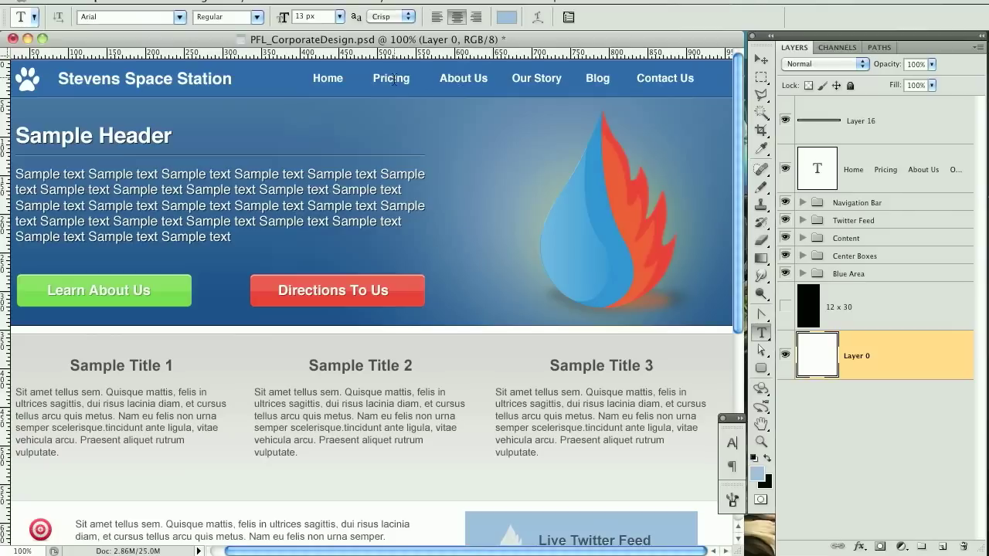
left_click(411, 80)
left_click_drag(410, 80, 371, 80)
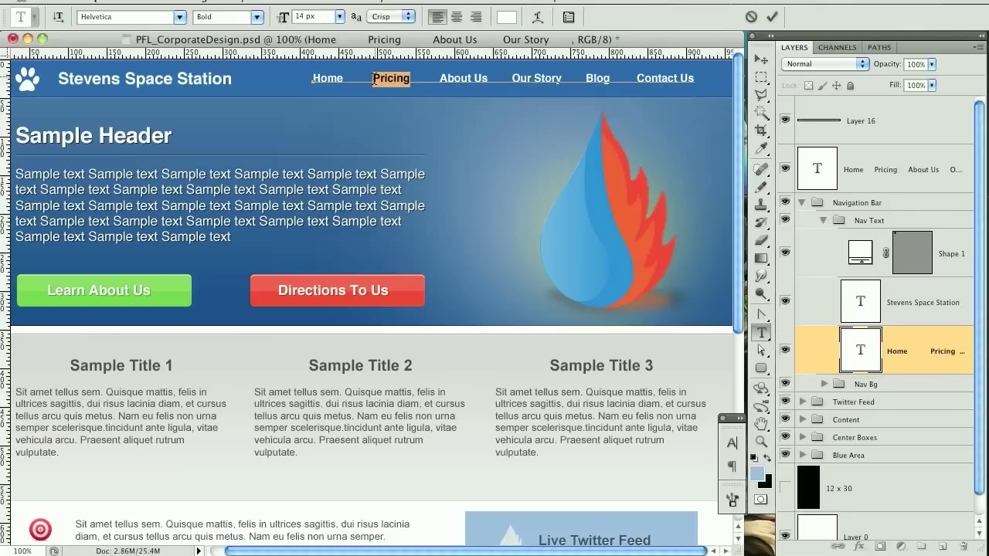
left_click(506, 17)
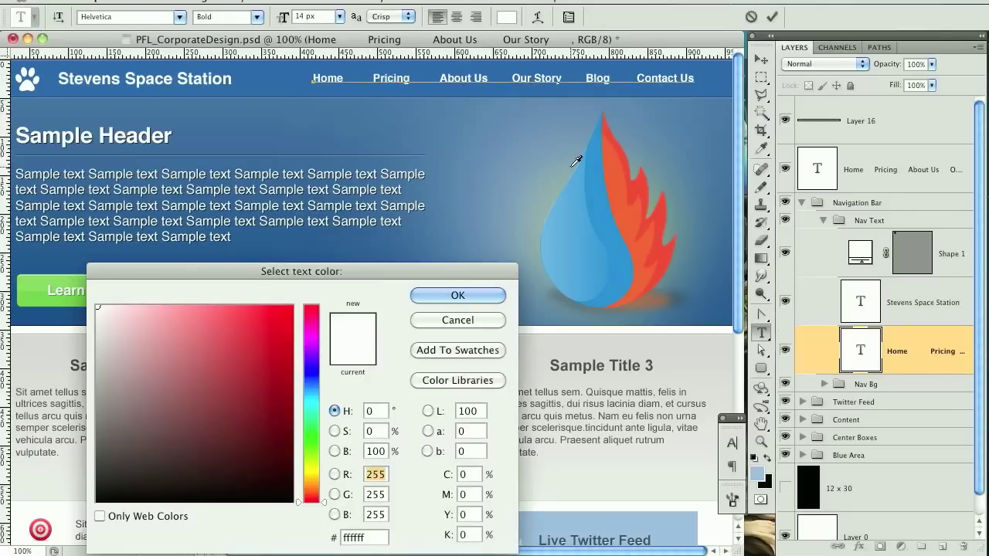
left_click(557, 180)
left_click(148, 310)
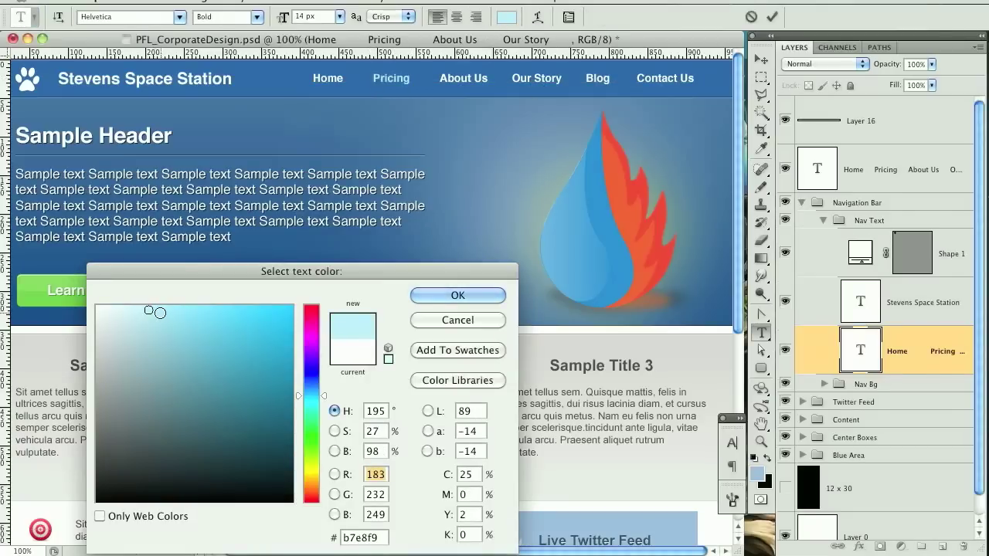
left_click(188, 309)
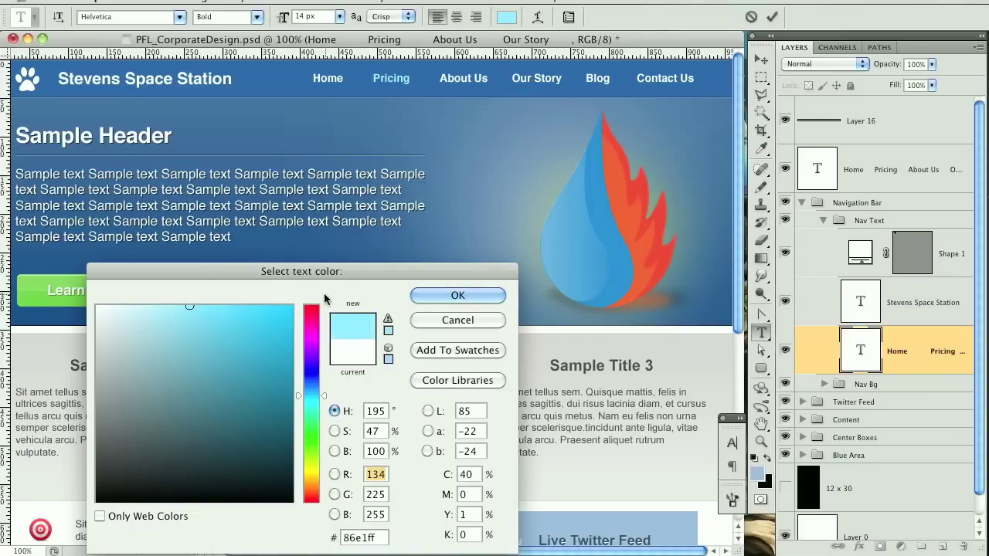
left_click(160, 302)
left_click(159, 304)
left_click(457, 295)
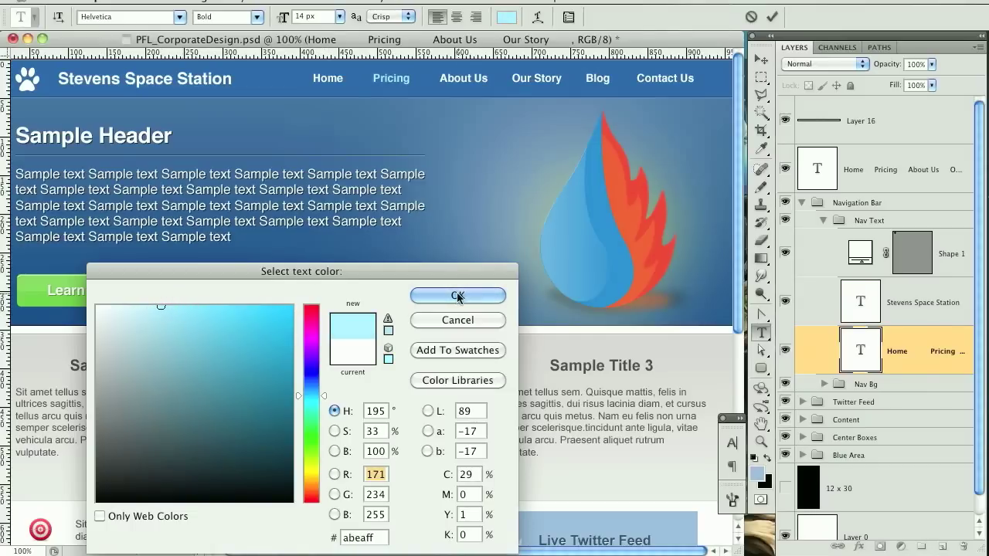
- Underline Pricing in the Character panel and commit the text edit
left_click(731, 443)
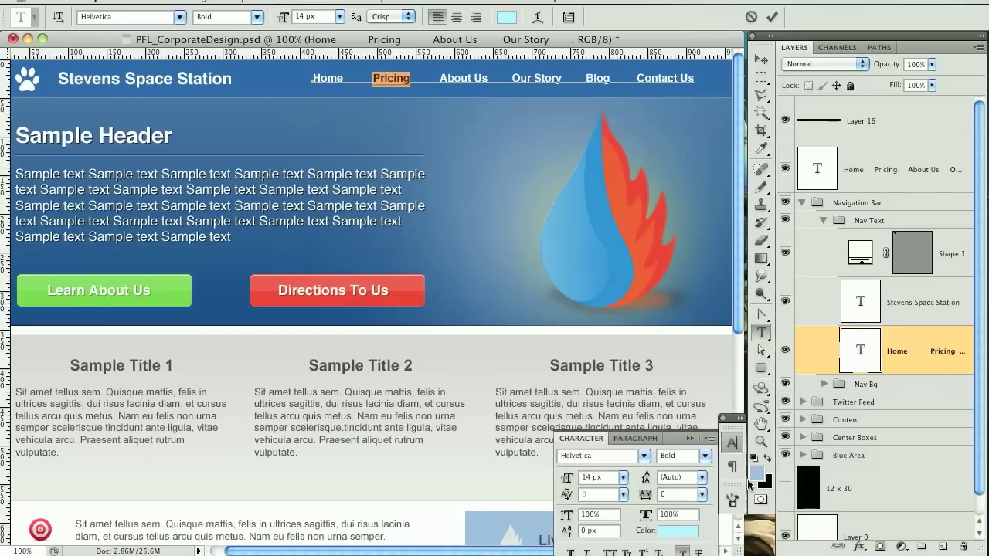
left_click(731, 443)
left_click(396, 80)
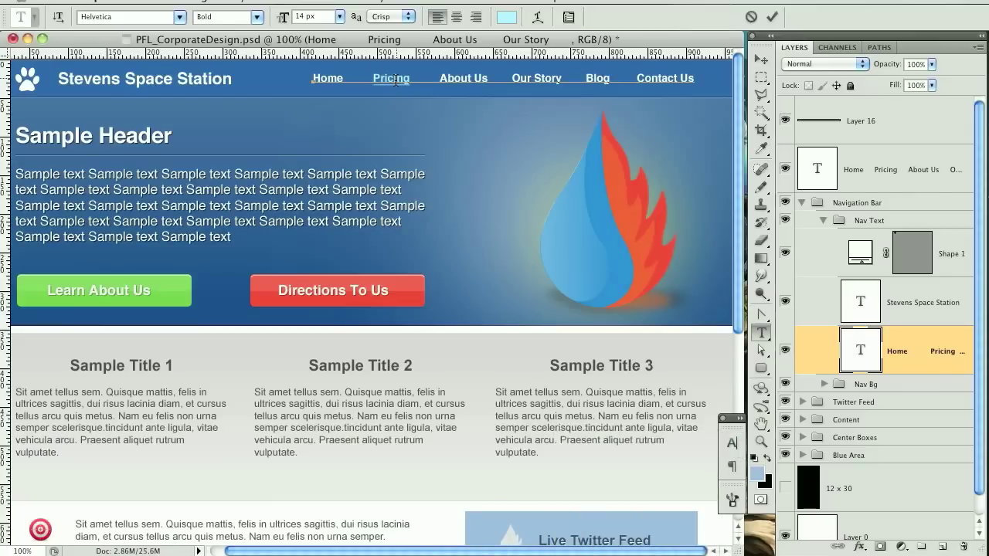
key("super+a")
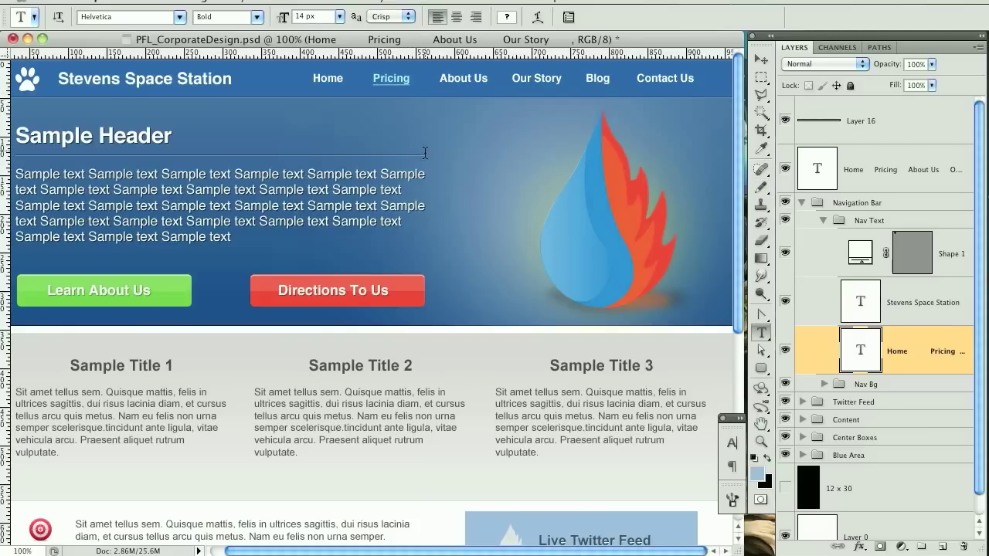
left_click_drag(480, 358, 454, 164)
left_click_drag(469, 293, 468, 203)
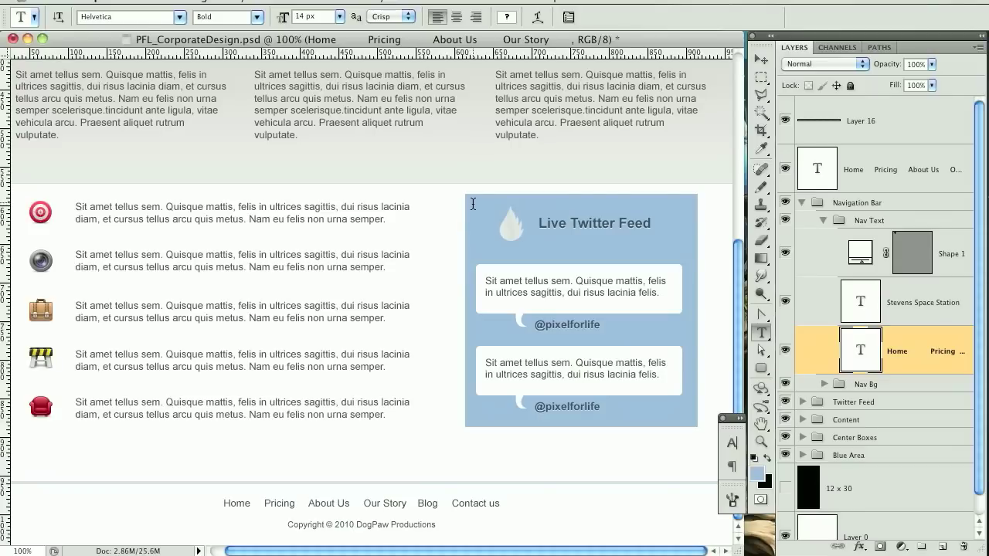
left_click_drag(461, 139, 456, 348)
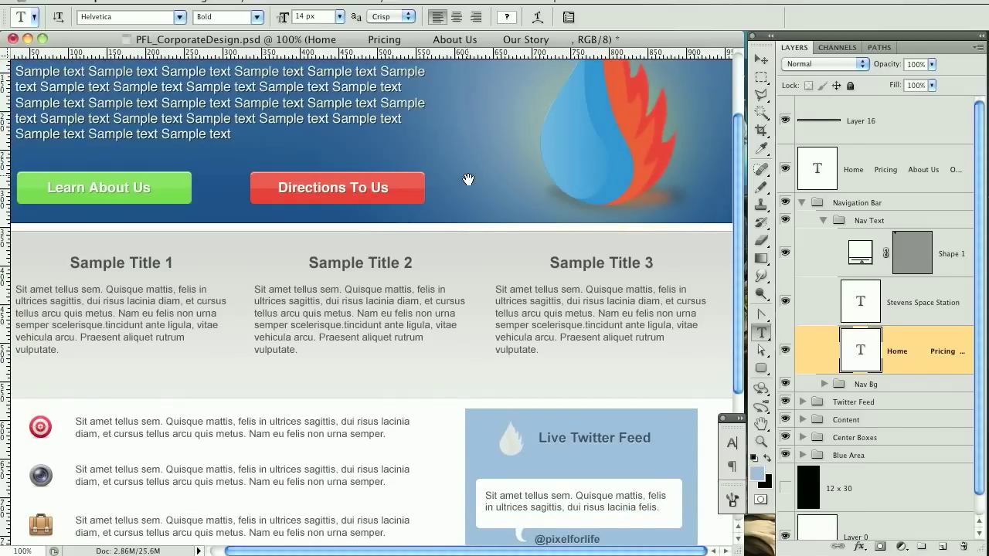
left_click_drag(471, 183, 450, 390)
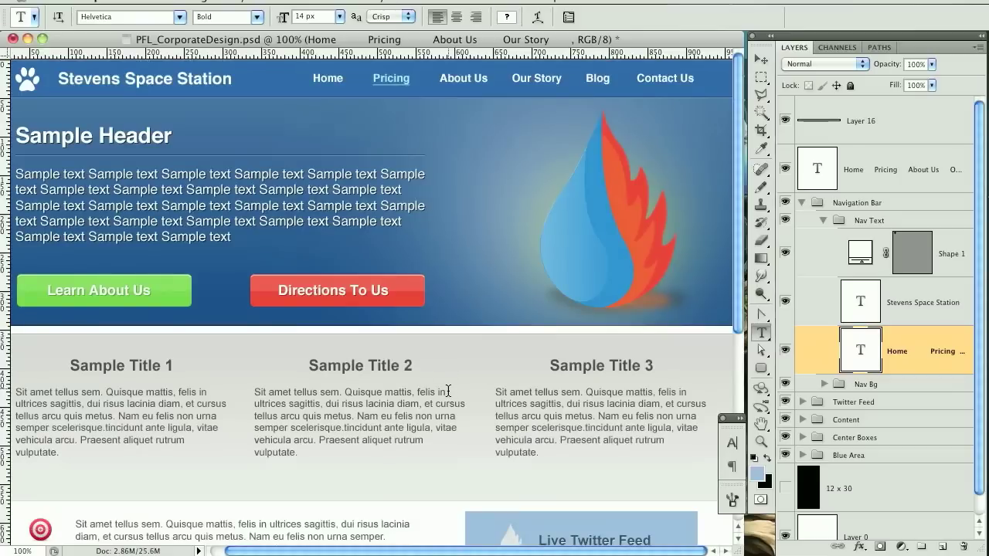
left_click_drag(248, 282, 222, 290)
scroll(274, 279, "down", 4)
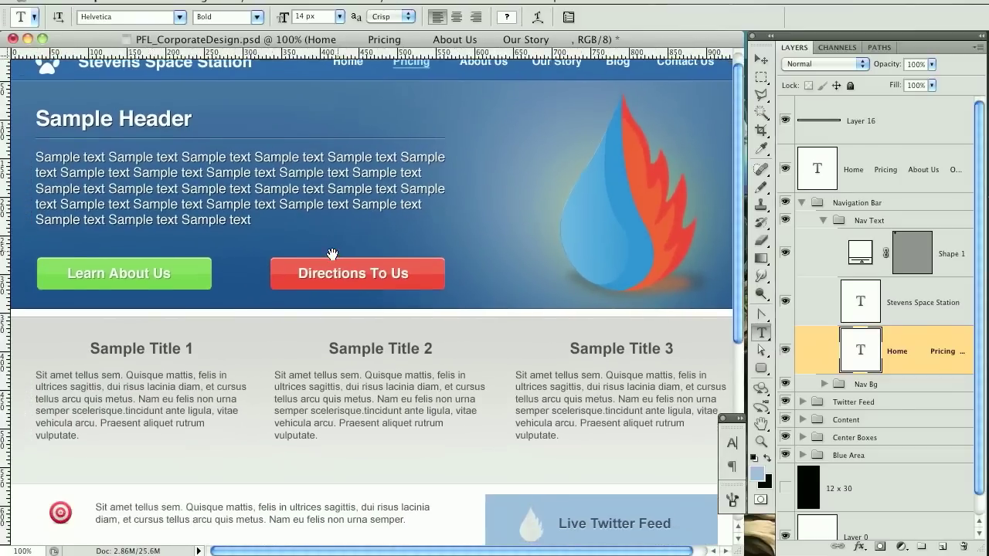
left_click_drag(466, 422, 431, 195)
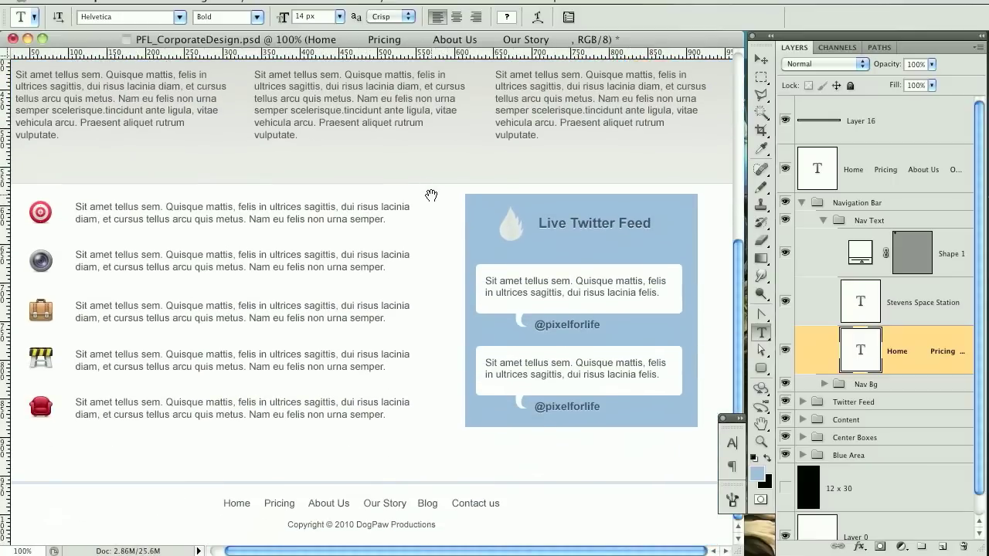